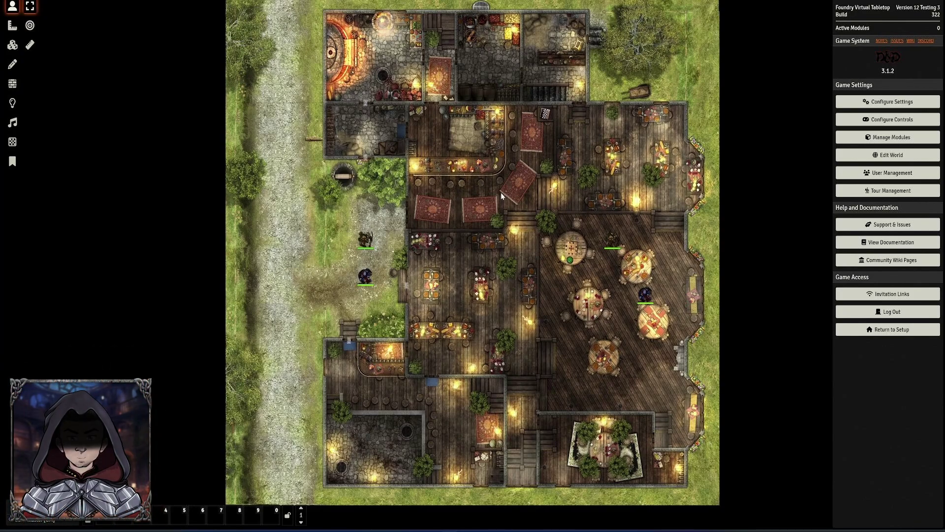
Step: Activate the Regions layer and pick the rectangle region tool
left_click(12, 142)
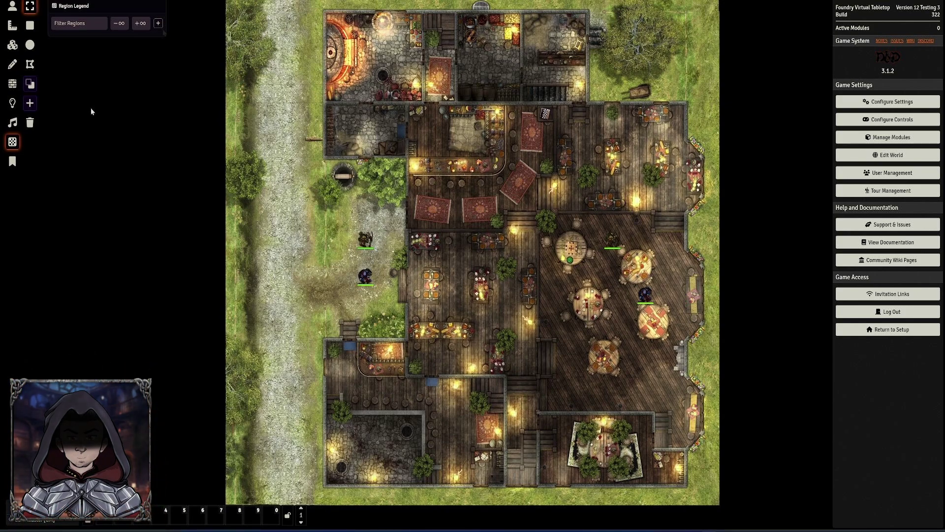
left_click(30, 25)
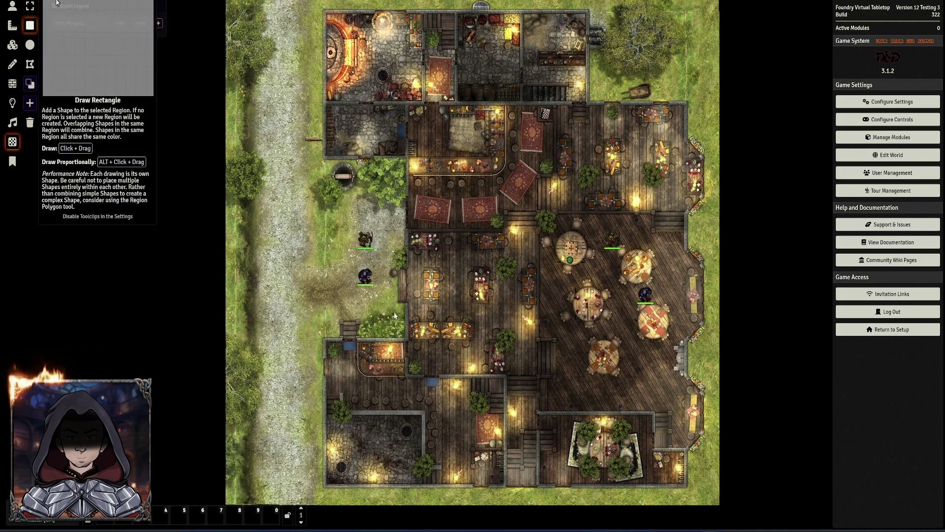
Step: Draw a small region just inside the west doorway, save it, and rename it 'teleport'
left_click_drag(407, 266, 439, 304)
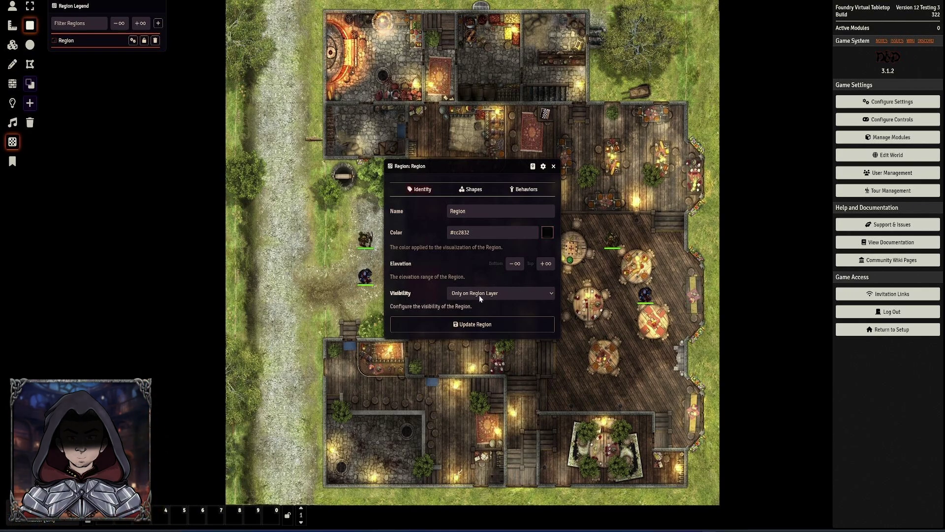
left_click(436, 325)
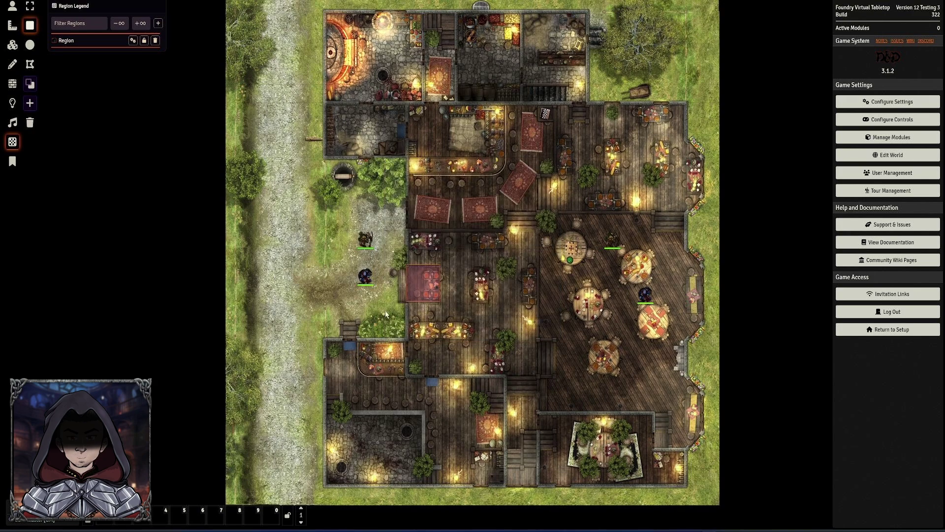
left_click(132, 42)
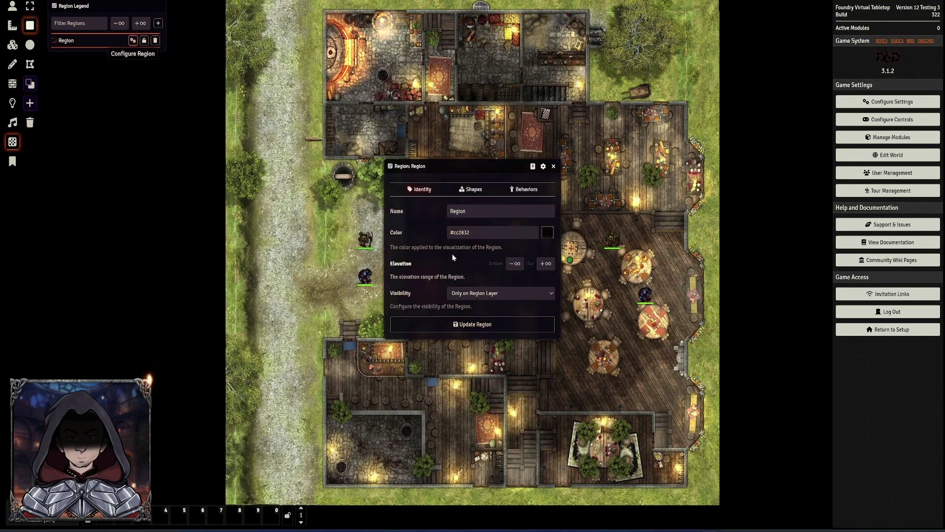
type("teleport")
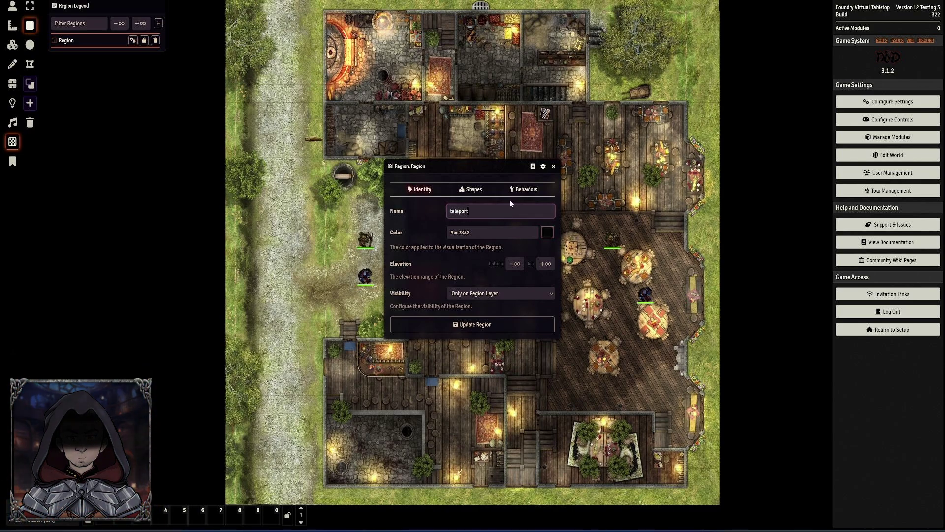
left_click(523, 189)
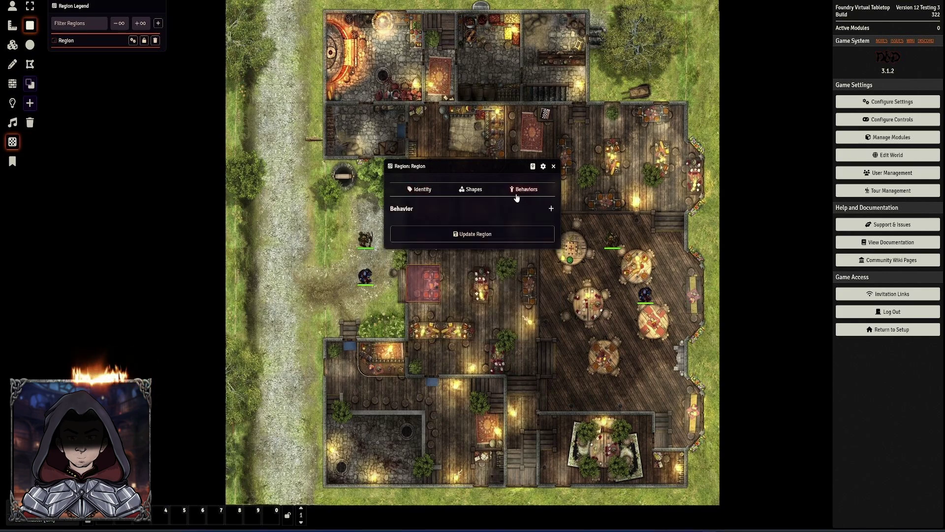
Step: Add a Teleport Token behavior to the region and save it as 'telport 1'
left_click(552, 210)
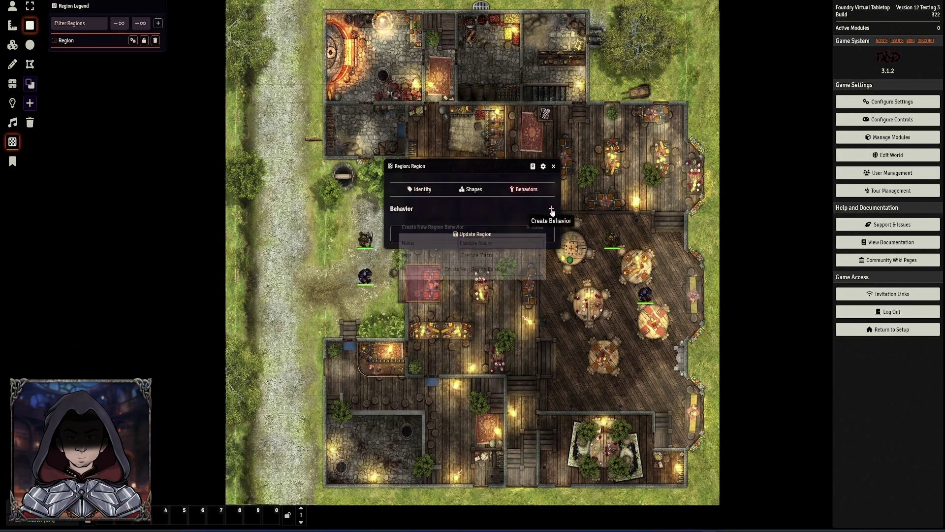
left_click(513, 261)
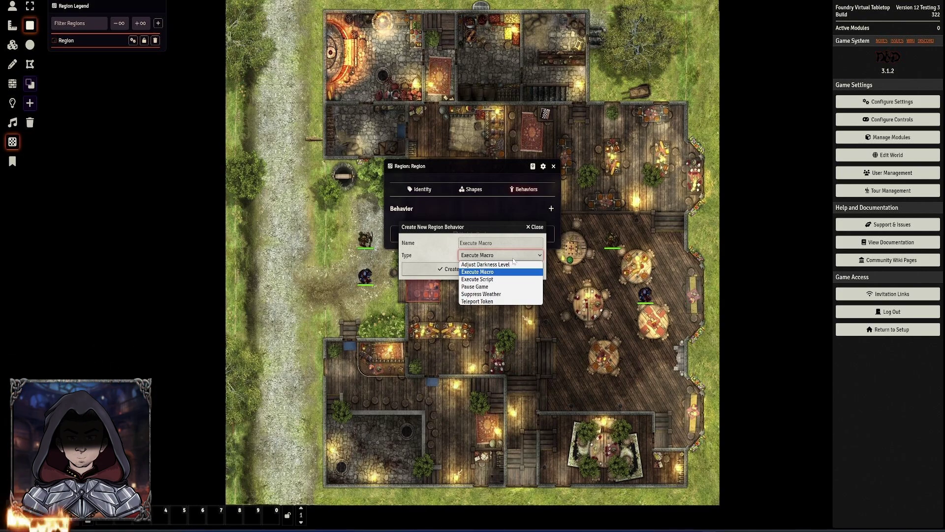
left_click(502, 302)
left_click(495, 272)
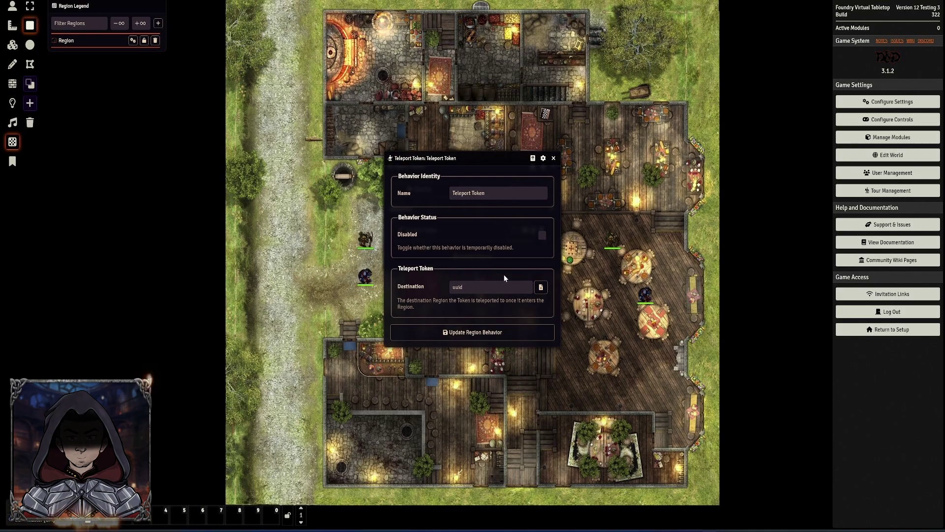
left_click(492, 287)
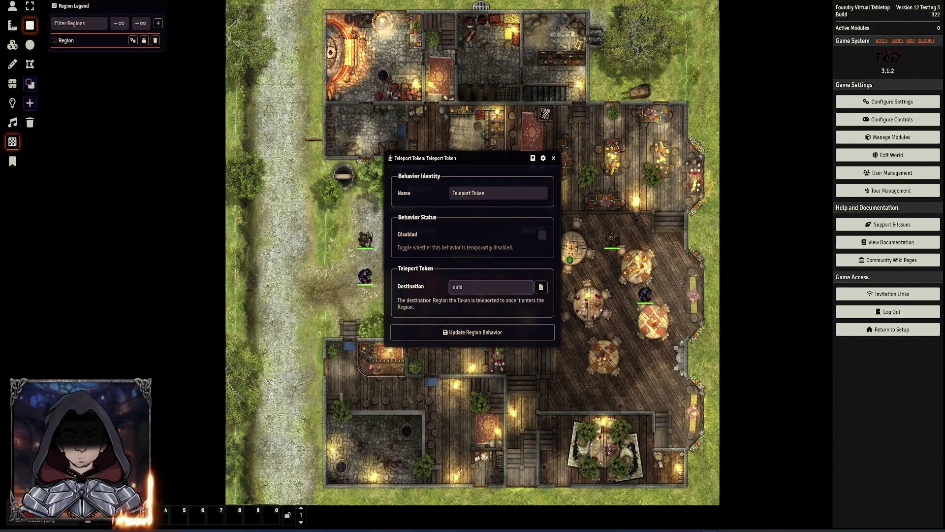
left_click(481, 333)
left_click(473, 253)
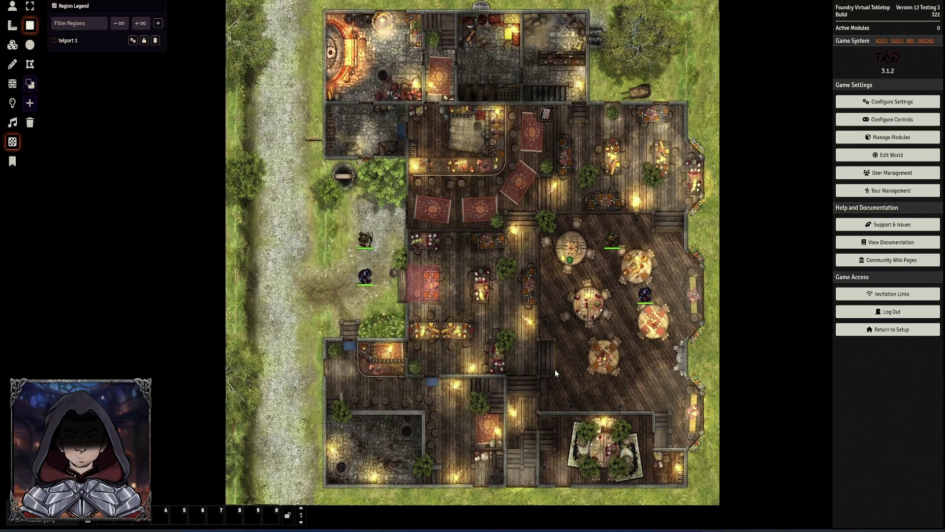
Step: Draw a second region in the lower-right hall named 'telport 2', then reopen teleport1's Teleport Token behavior
left_click_drag(567, 370, 603, 399)
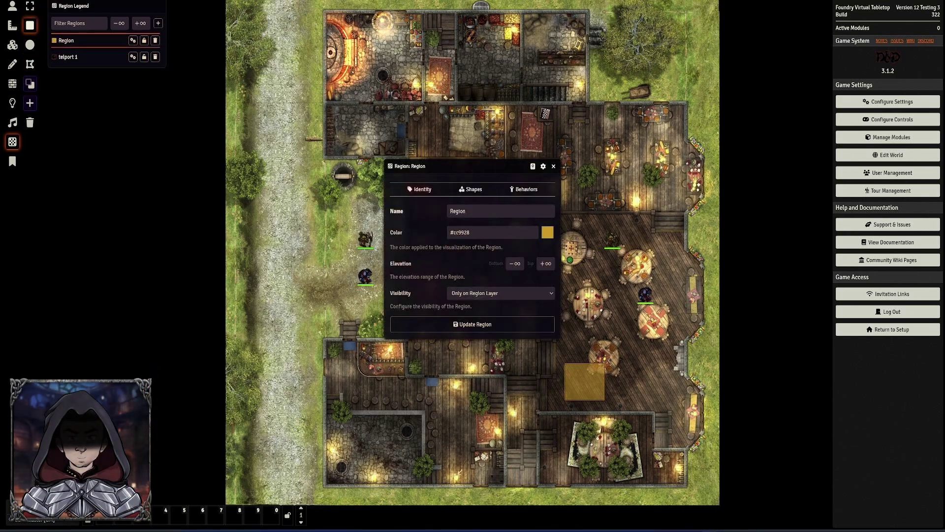
double_click(442, 212)
type("telport 2")
left_click(489, 324)
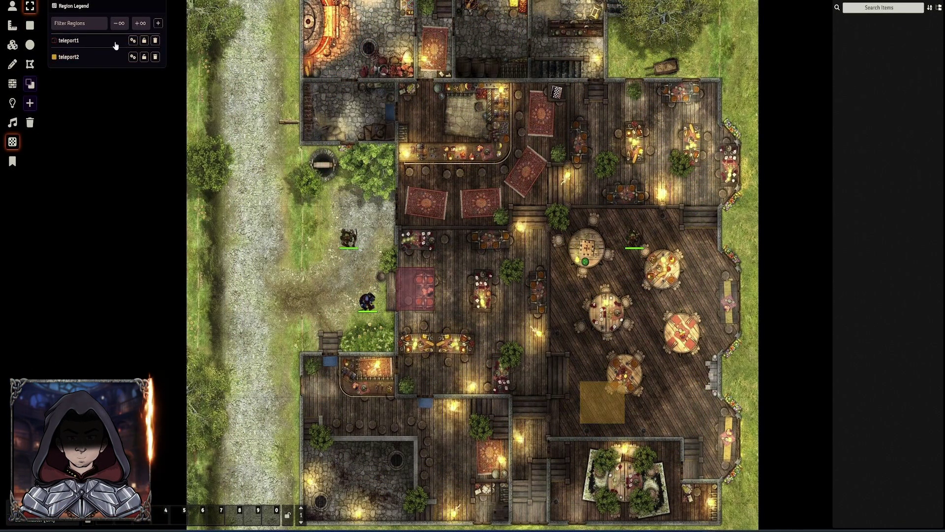
left_click(133, 41)
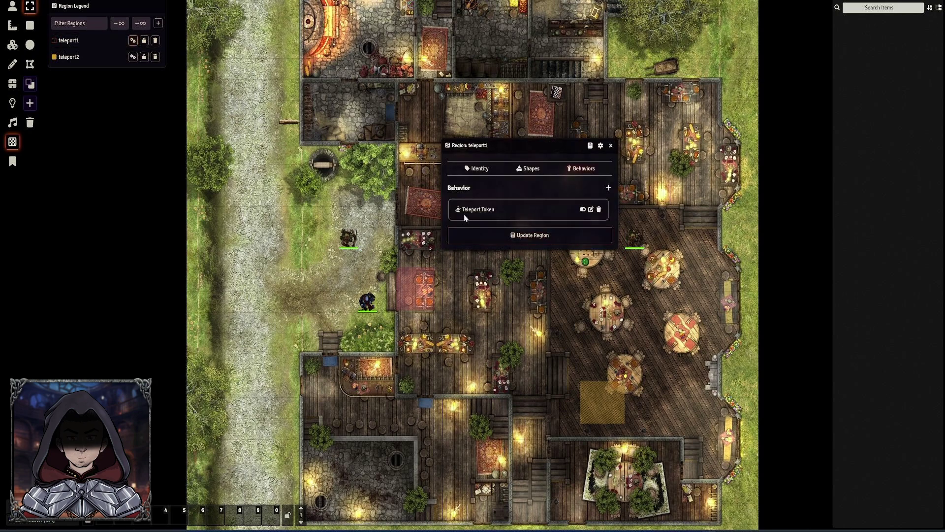
left_click(591, 209)
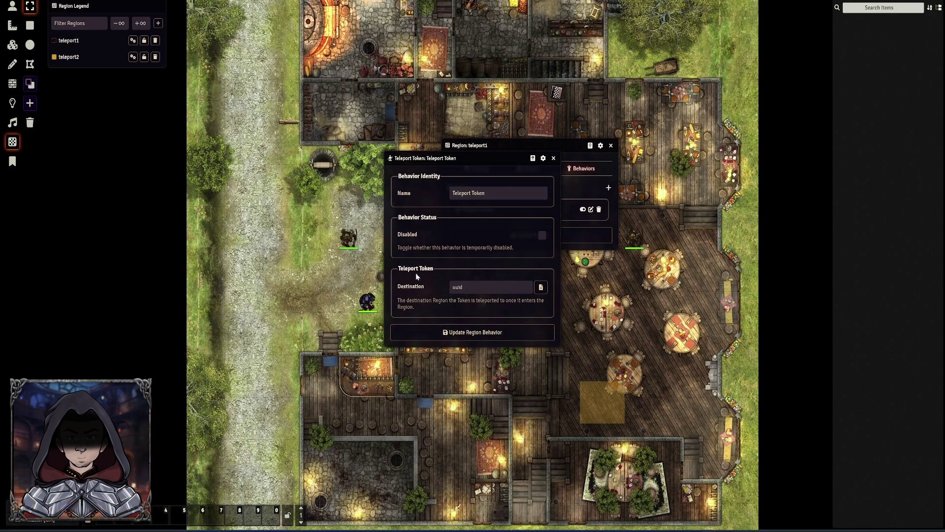
Step: Set teleport1's Teleport Token destination to teleport2's document ID and close both region windows
left_click(132, 56)
left_click_drag(283, 205, 221, 215)
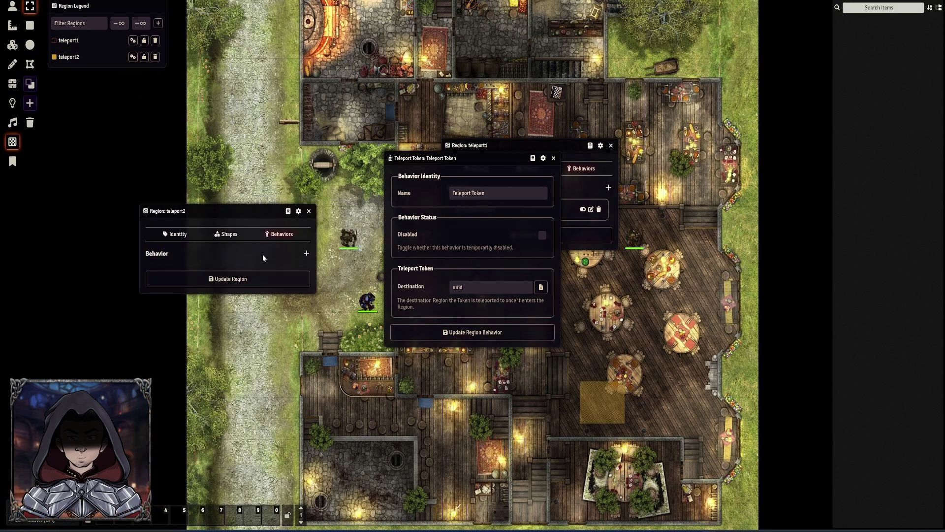
double_click(288, 213)
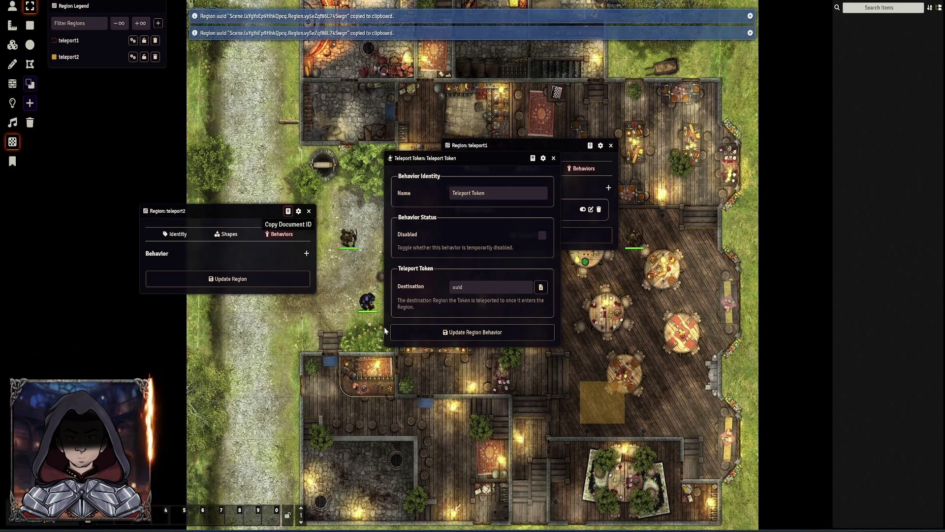
key("ctrl+v")
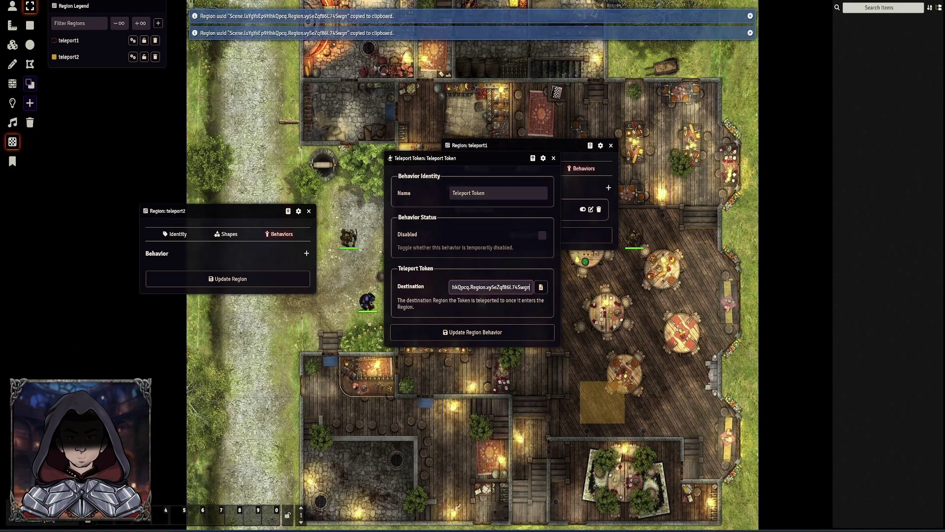
left_click(541, 288)
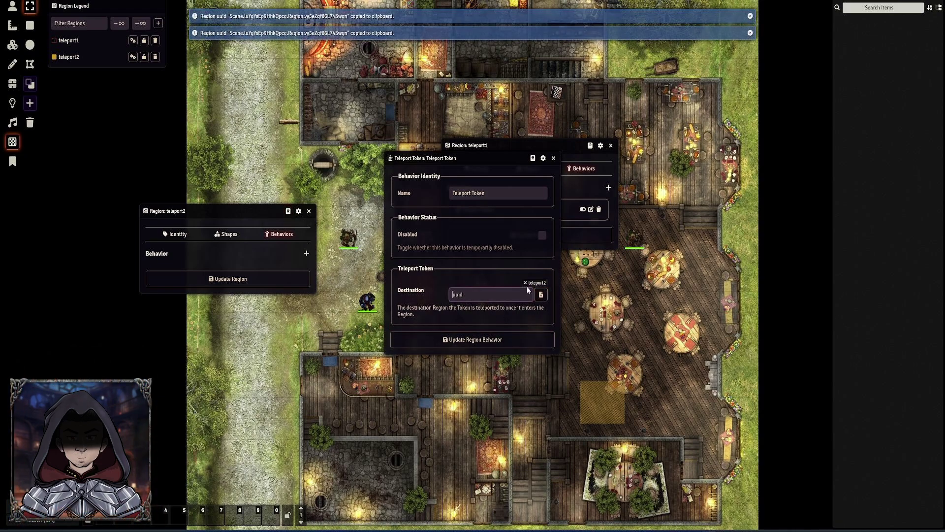
left_click(495, 341)
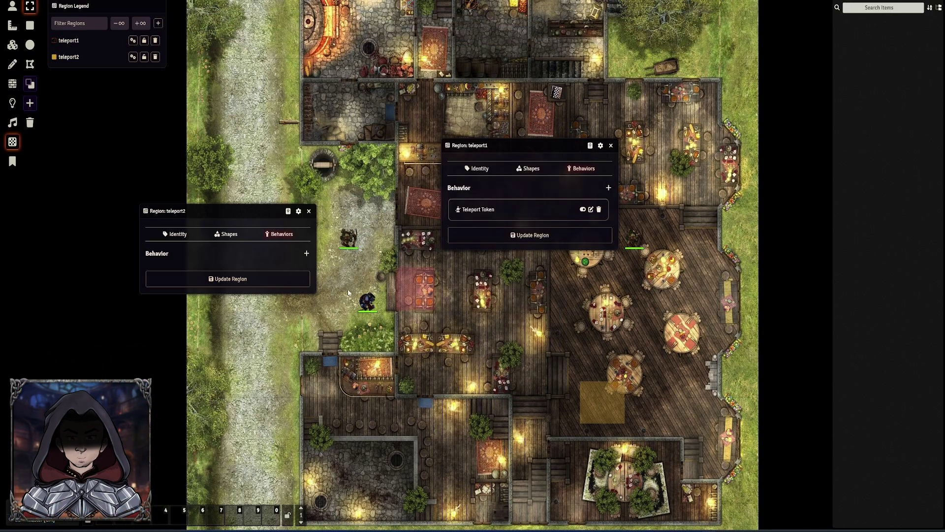
left_click(610, 145)
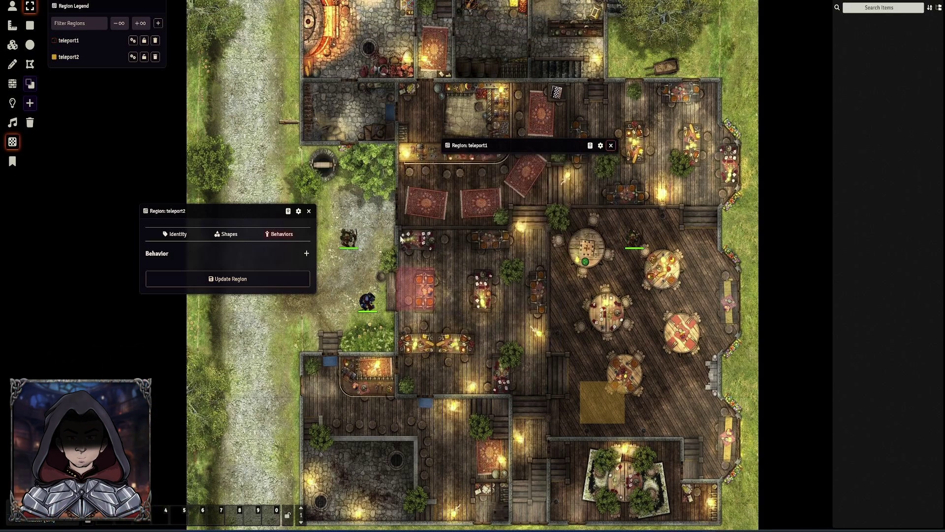
left_click(309, 211)
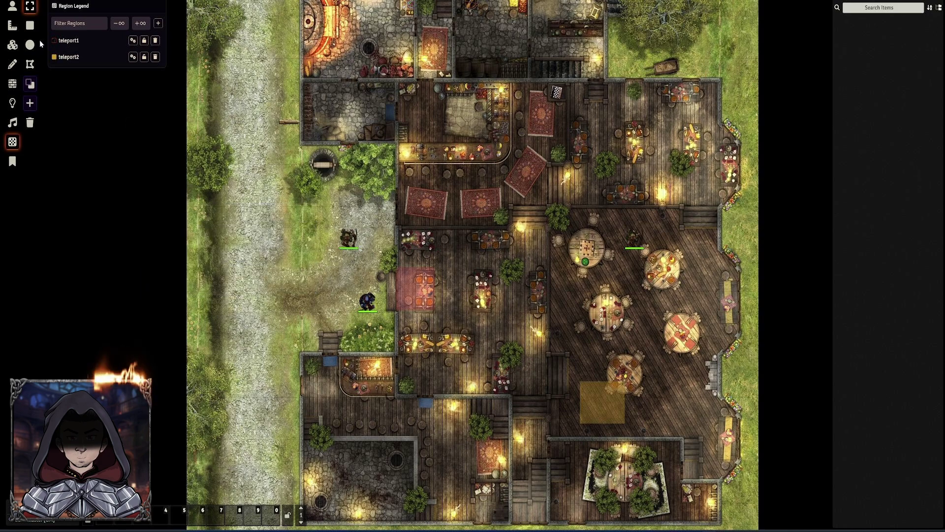
Step: Select the blue token and step it west, then east into the teleport region
left_click(13, 6)
left_click(367, 300)
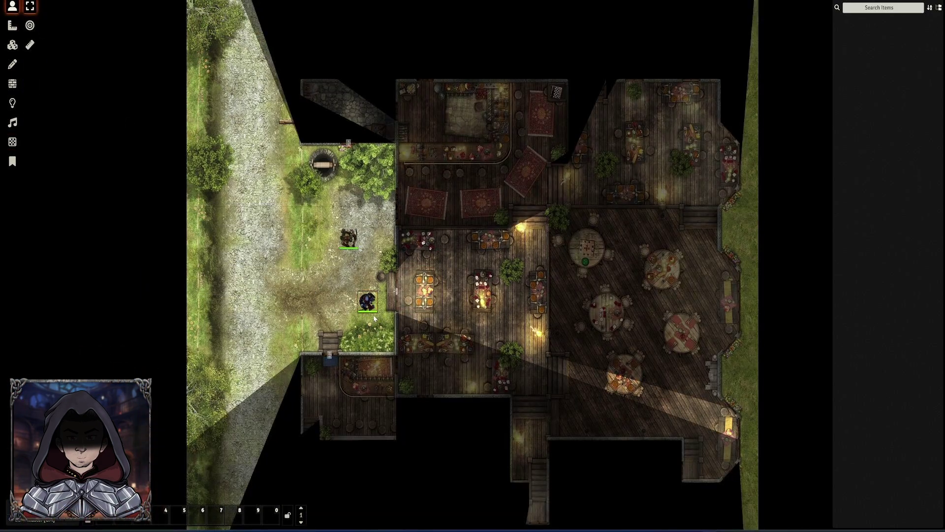
key("Left")
key("Right")
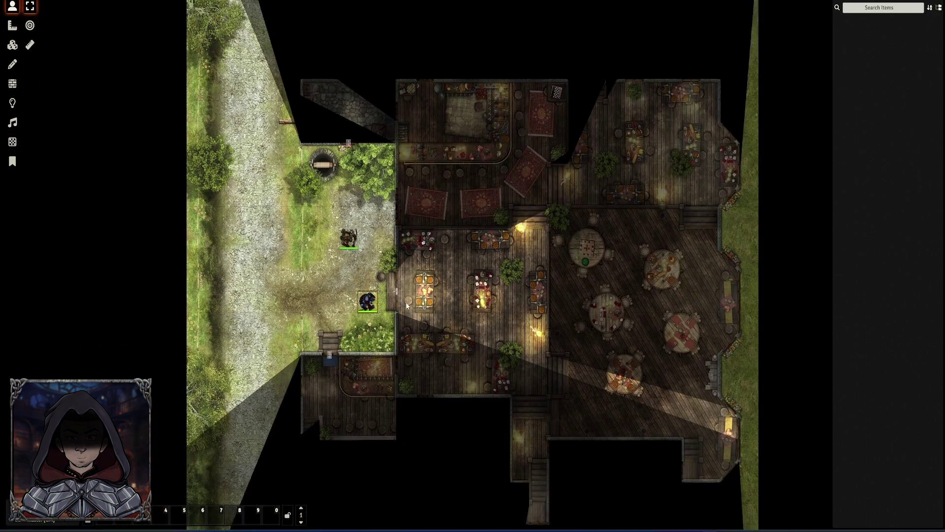
key("Right")
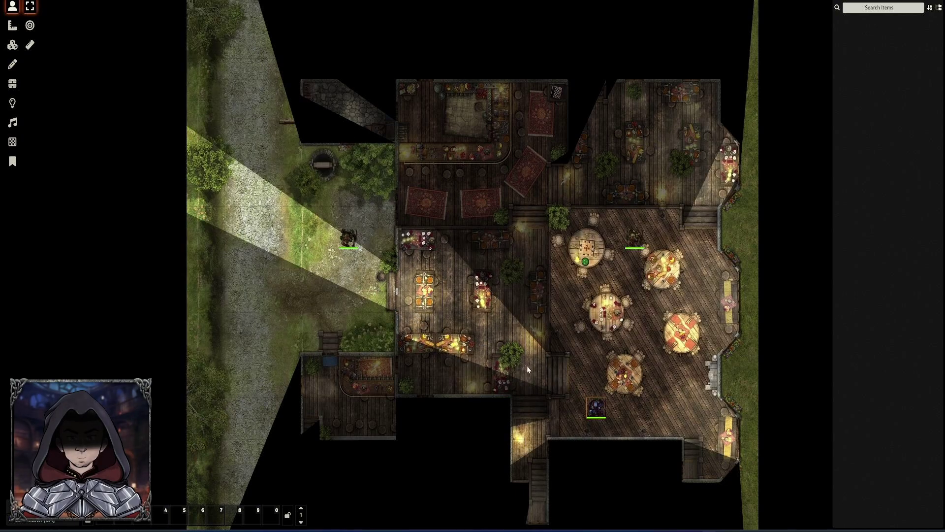
Step: Walk the token up-left beside the tables, test the lower-right floor and undo, then enter Regions
key("Left")
key("Left")
key("Up")
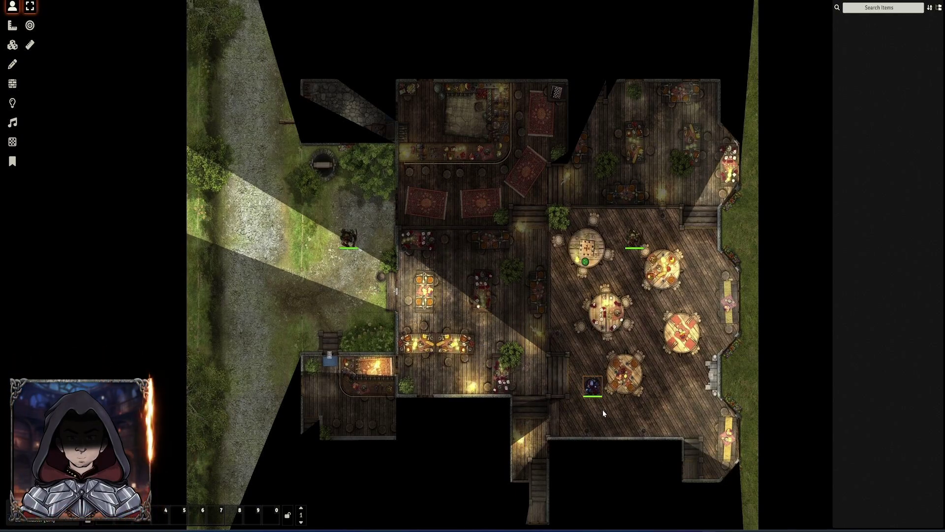
key("Left")
key("Left")
key("Up")
key("Up")
key("Up")
key("Left")
key("Left")
key("Left")
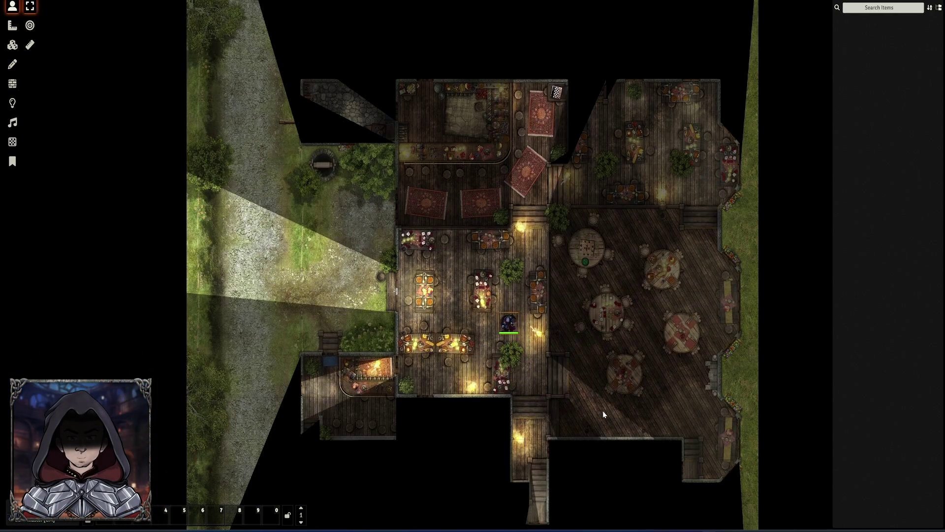
left_click(603, 410)
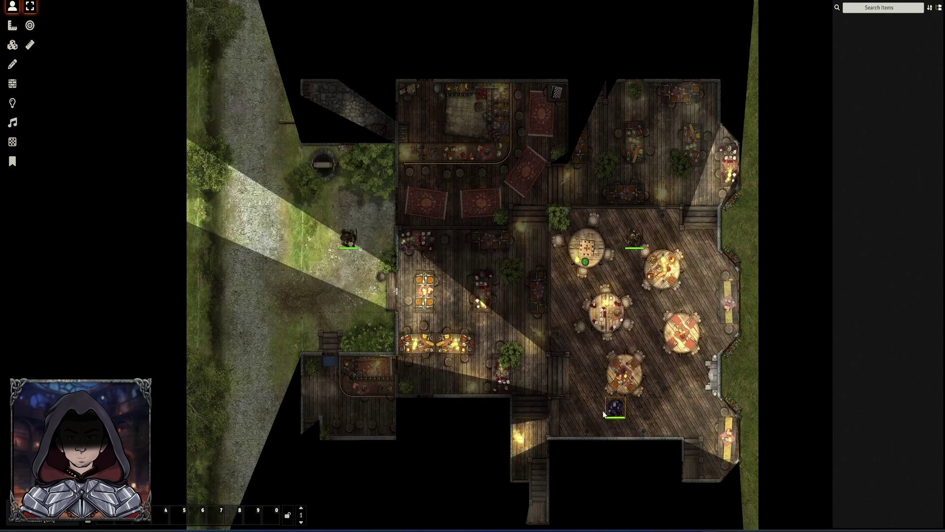
key("ctrl+z")
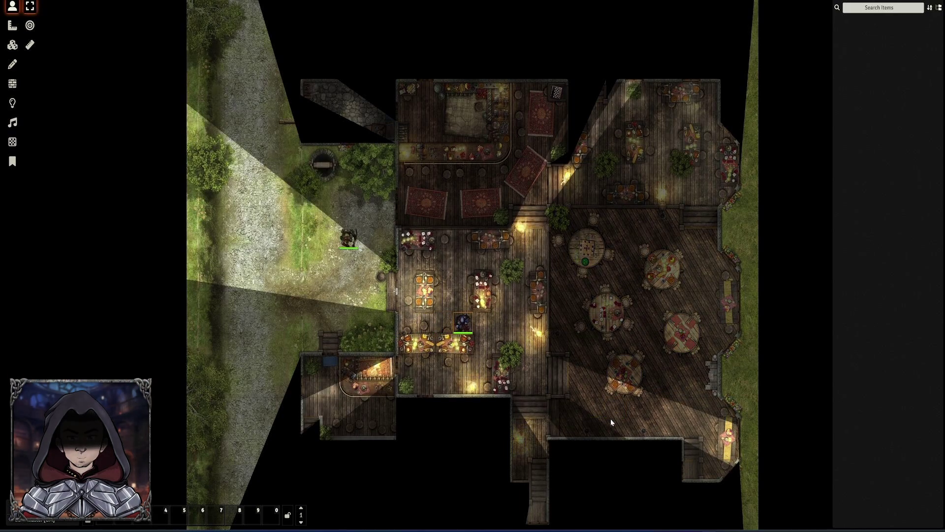
key("r")
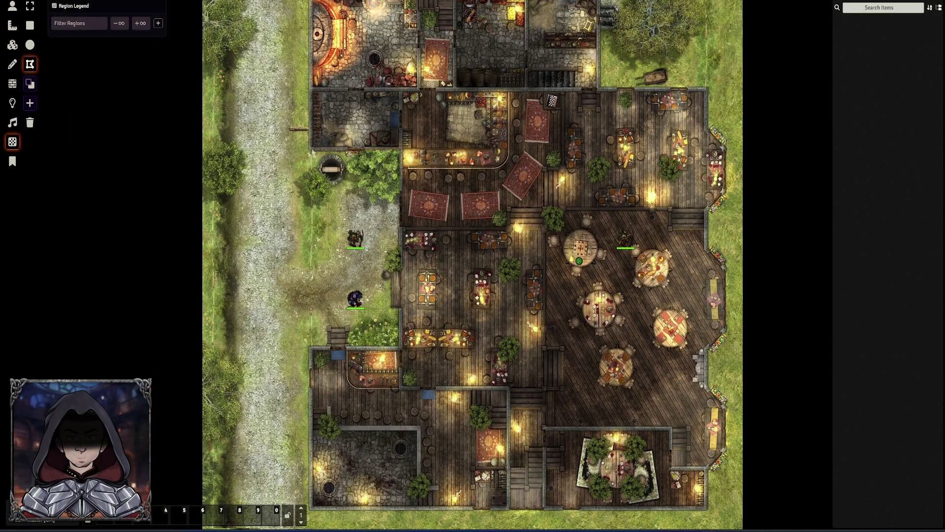
Step: Outline a polygon region around the whole tavern building's corners
left_click(401, 149)
left_click(309, 149)
left_click(310, 0)
left_click(600, 0)
left_click(600, 212)
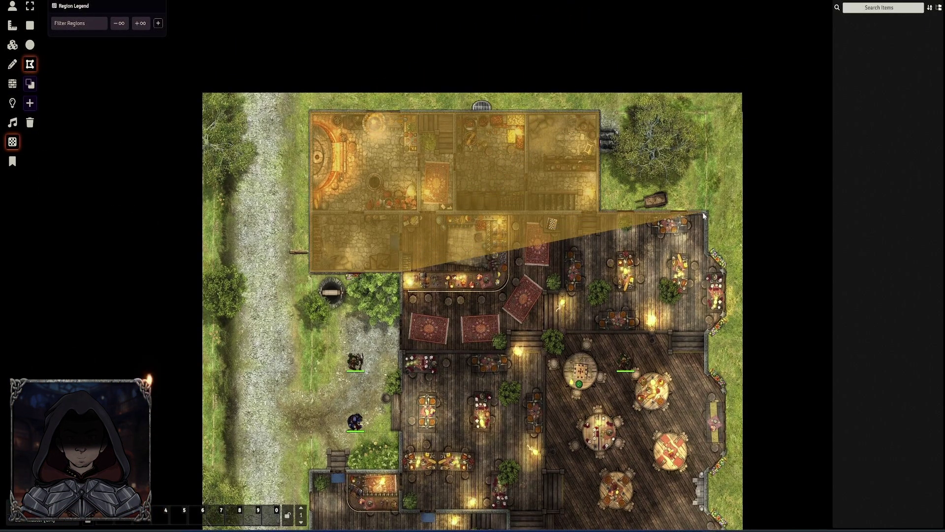
left_click(707, 212)
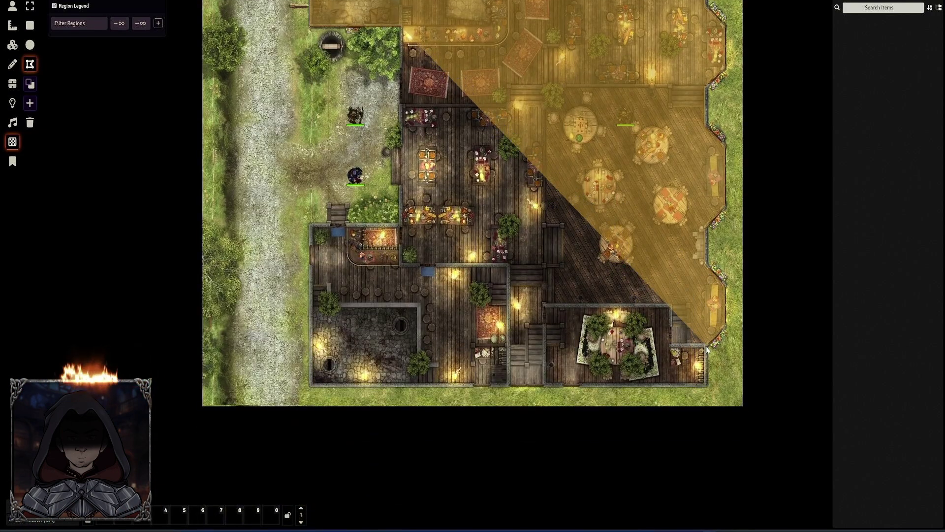
left_click(708, 387)
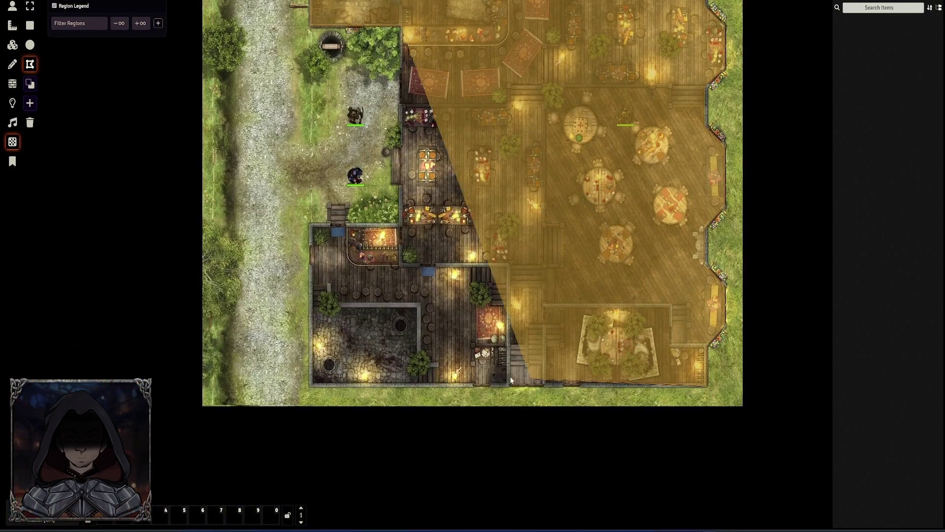
left_click(310, 387)
left_click(310, 224)
left_click(400, 225)
left_click(401, 28)
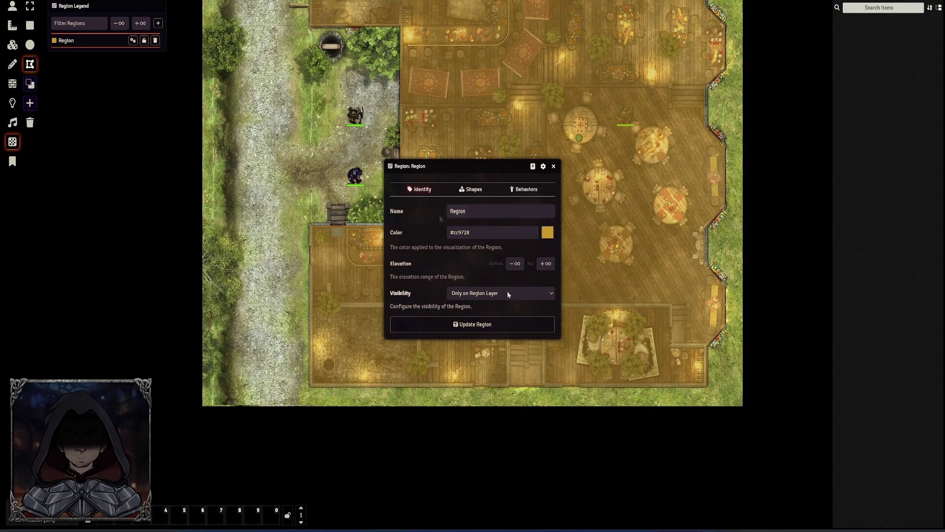
Step: Name the polygon region 'Inside', save it, and reopen its behaviors
type("Inside")
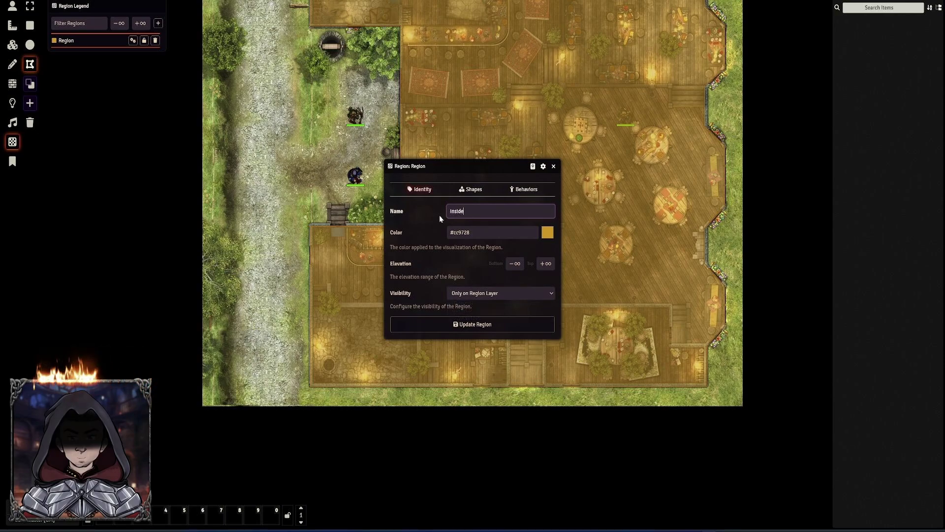
left_click(514, 330)
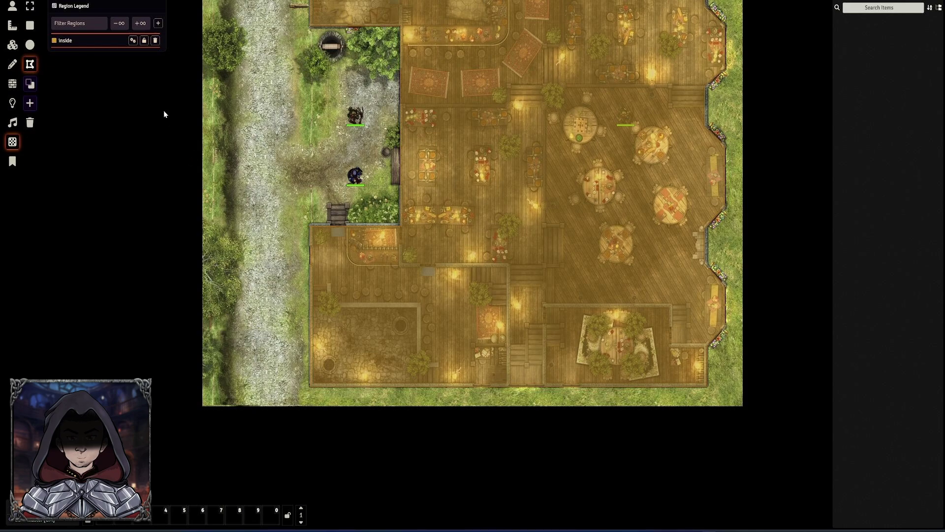
left_click(132, 42)
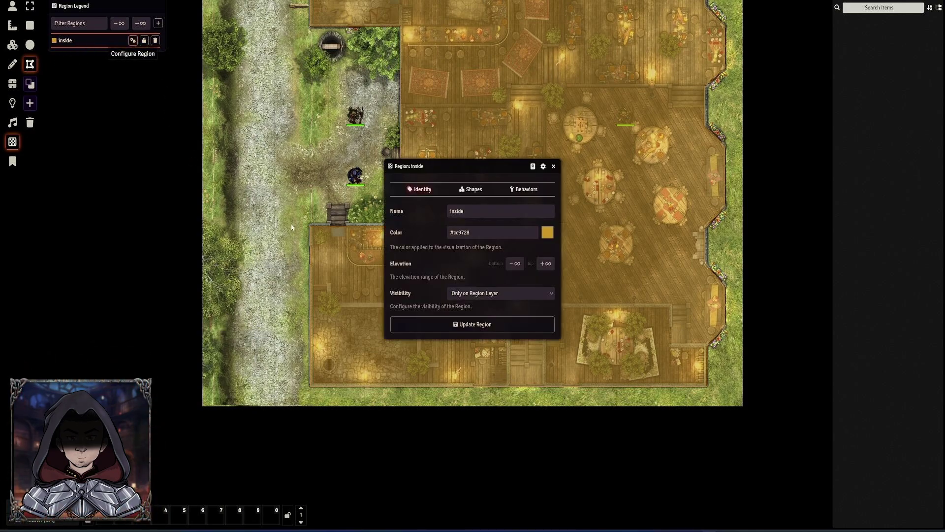
left_click(524, 190)
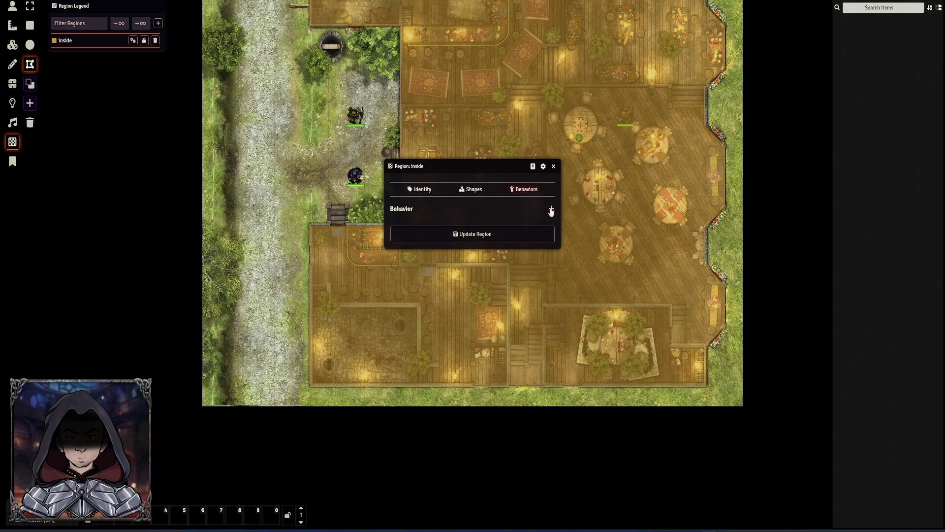
Step: Add an Adjust Darkness Level behavior to Inside in Darken mode with modifier about 0.8
left_click(551, 208)
left_click(503, 255)
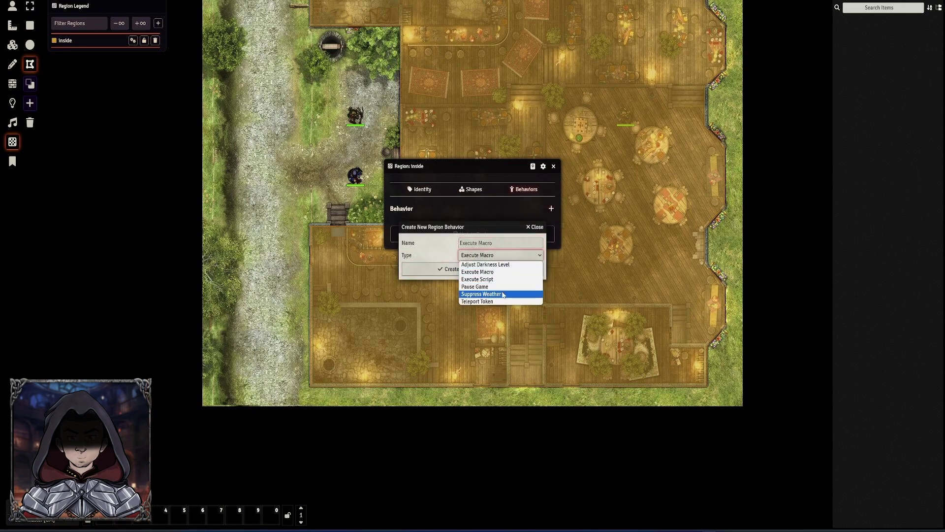
left_click(492, 264)
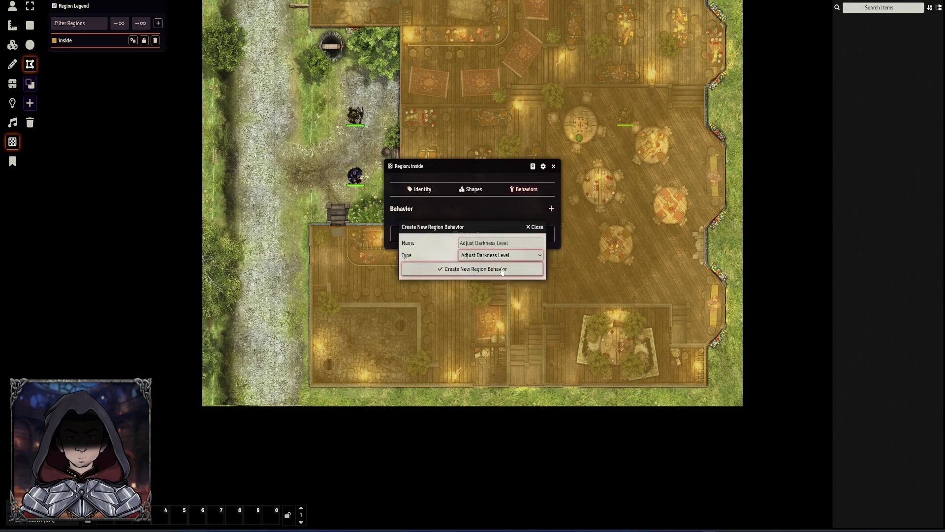
left_click(498, 270)
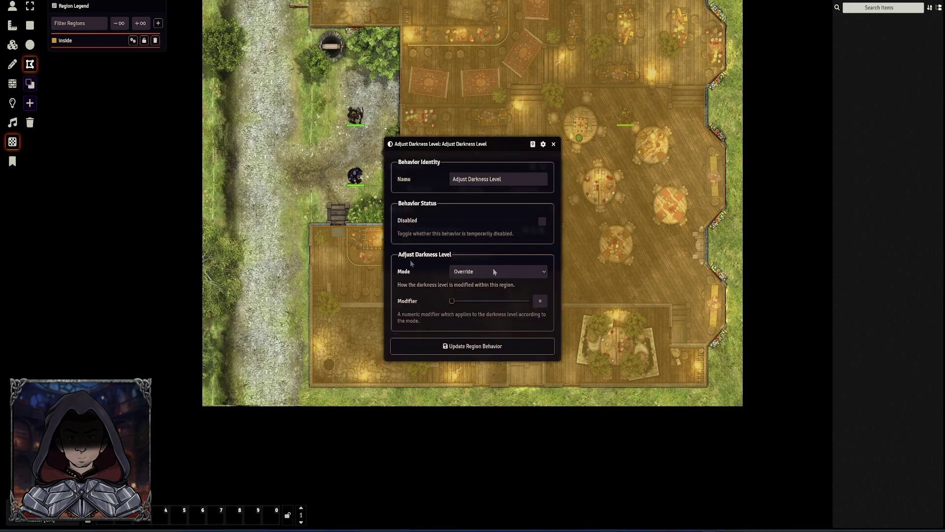
left_click(471, 273)
left_click(419, 267)
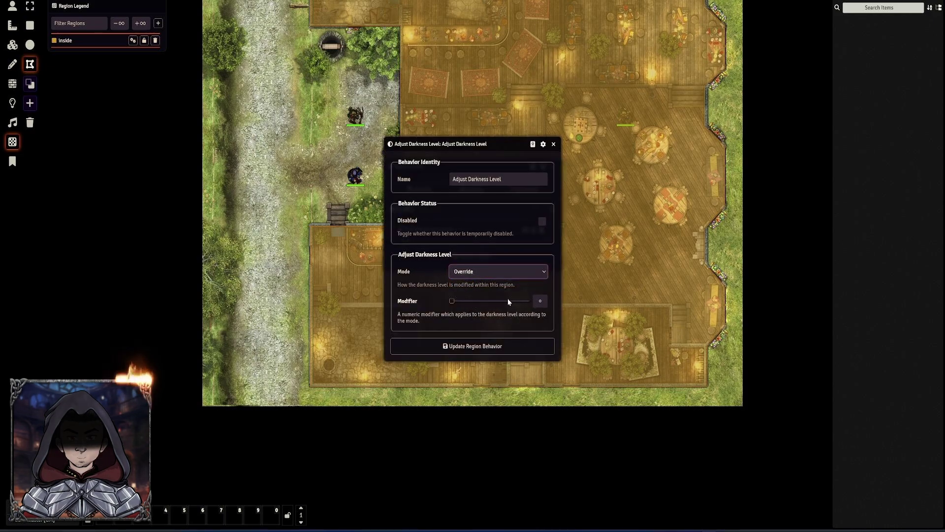
left_click(484, 273)
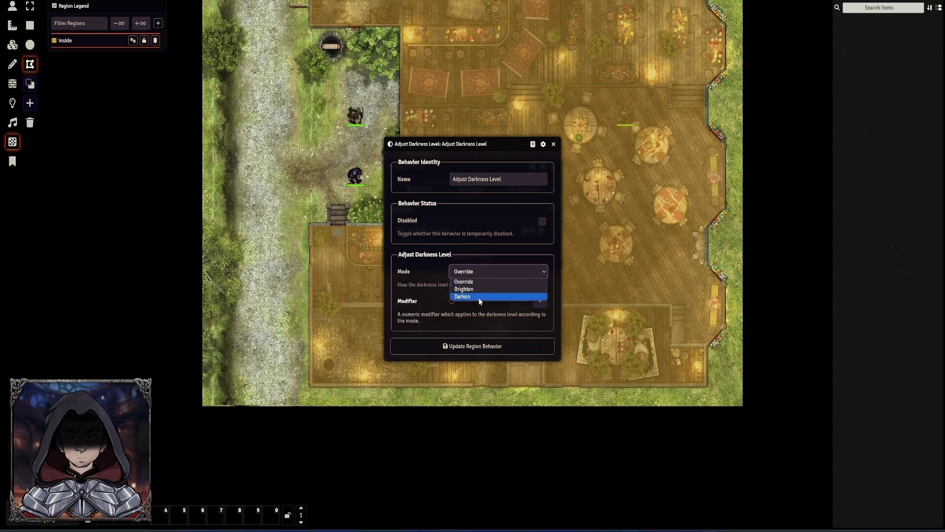
left_click(478, 297)
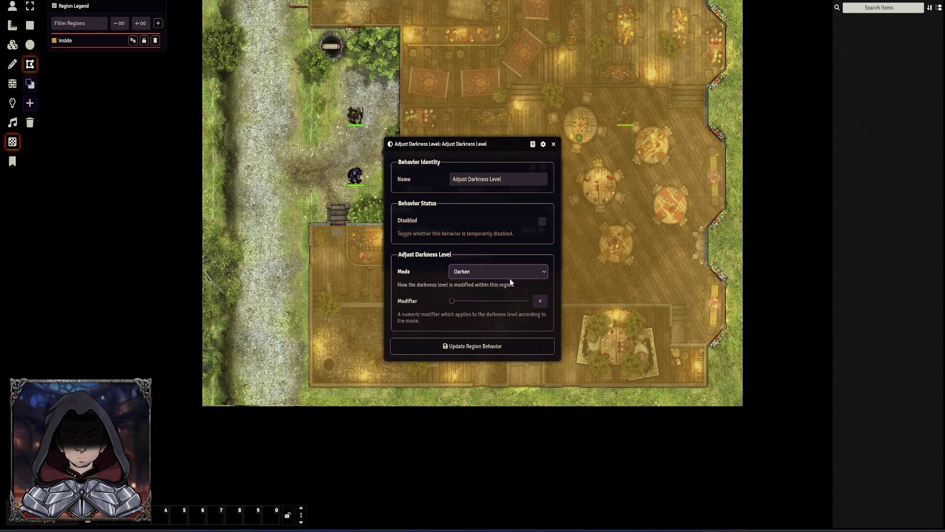
left_click(480, 302)
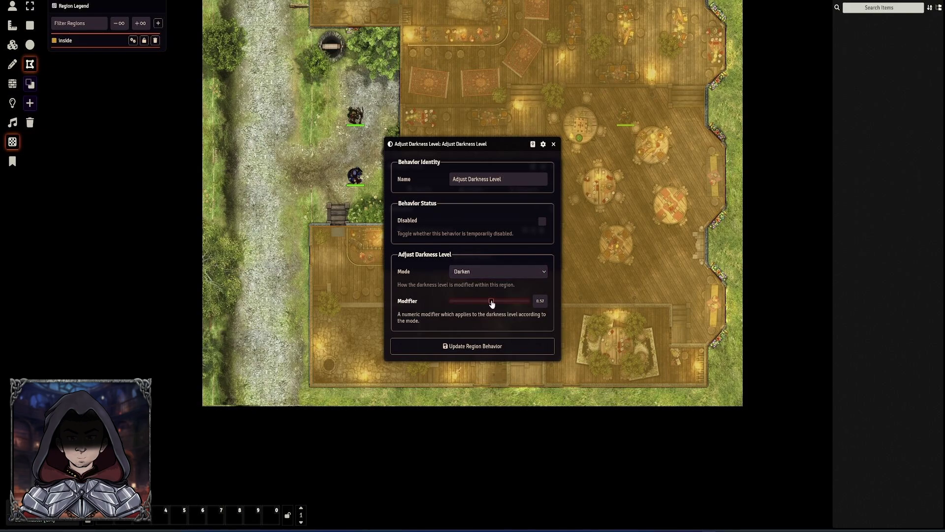
left_click_drag(506, 304, 515, 302)
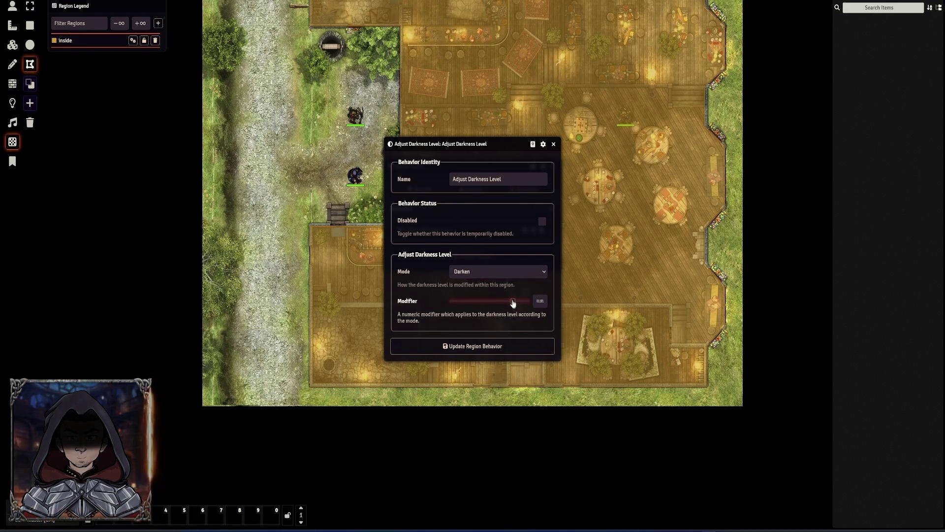
left_click(510, 352)
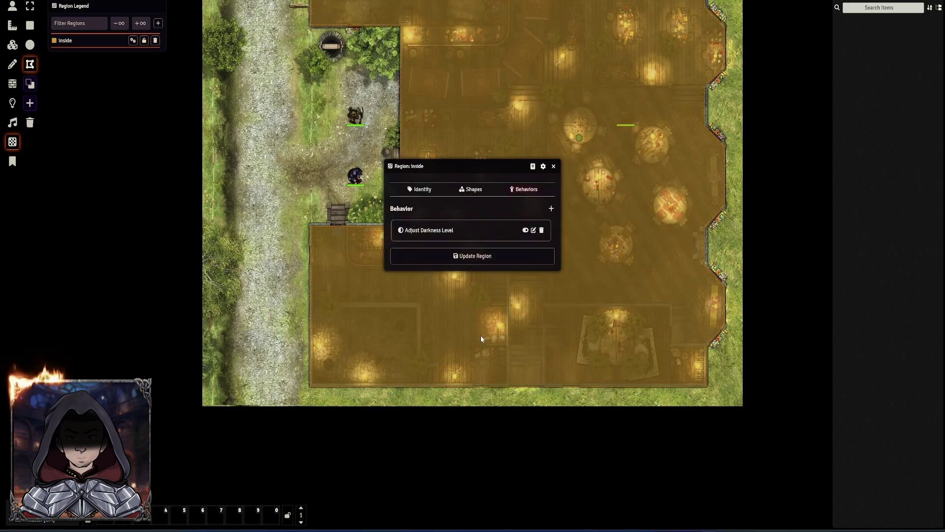
Step: Save the Inside region, switch to token controls, then return to the Regions layer
left_click(473, 258)
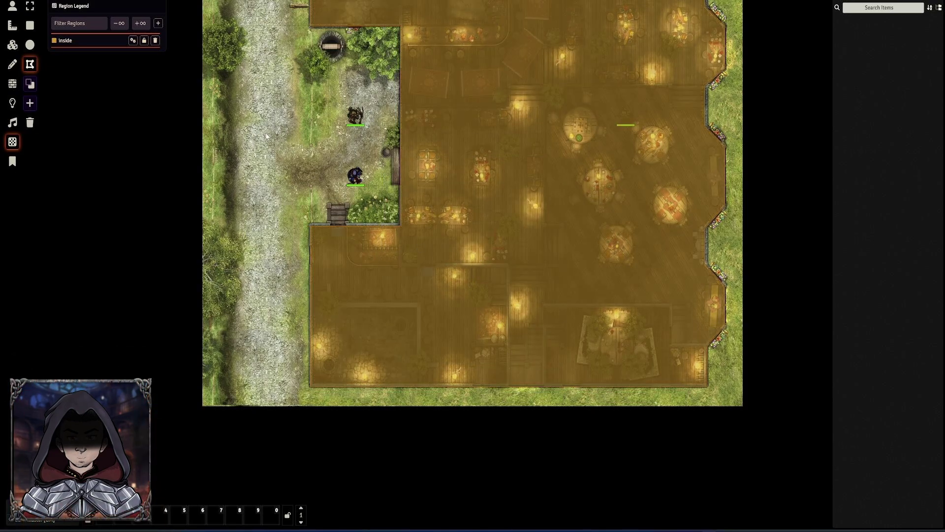
left_click(13, 6)
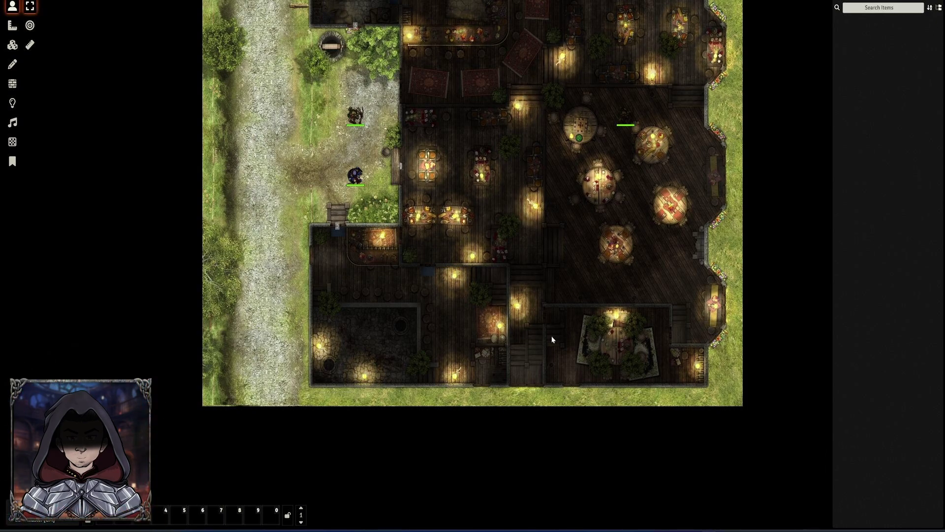
left_click(13, 141)
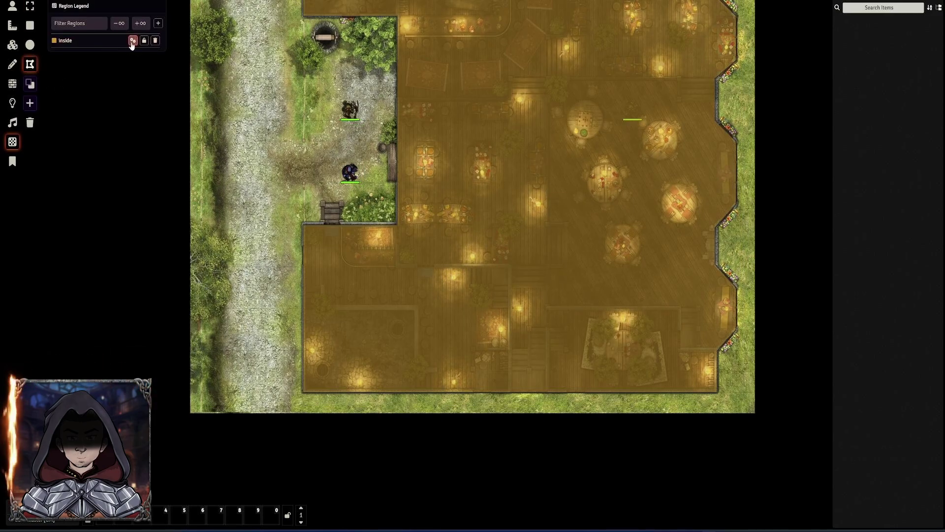
Step: Lower Inside's Adjust Darkness Level modifier to 0.5, save, and return to token controls
left_click(133, 41)
left_click(436, 190)
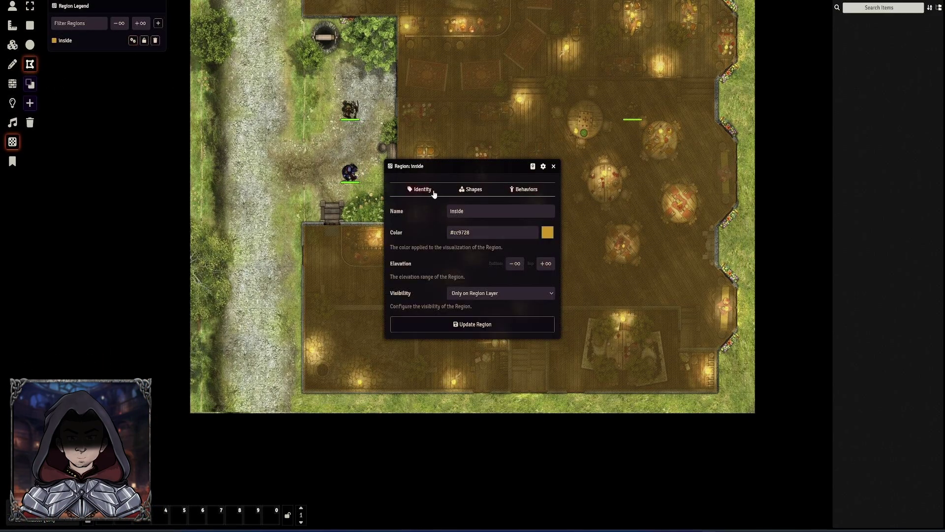
left_click(523, 190)
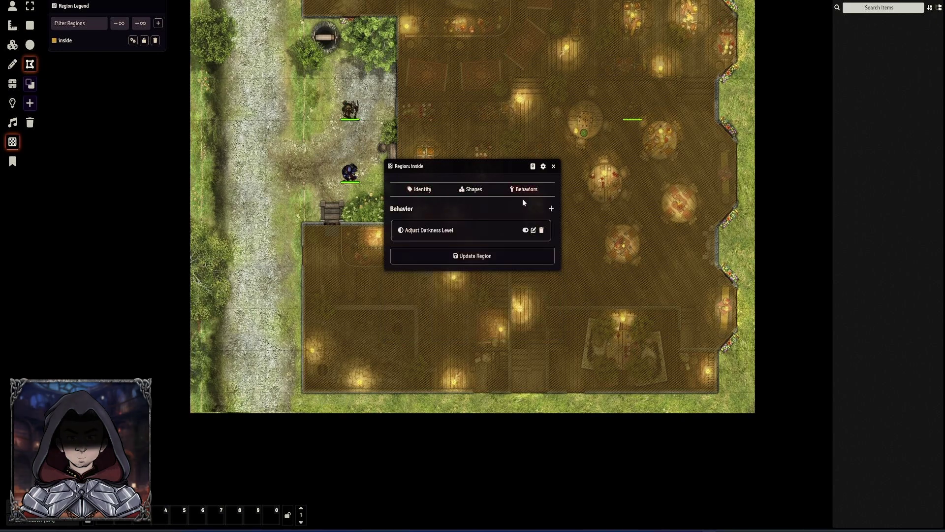
left_click(533, 232)
left_click(490, 301)
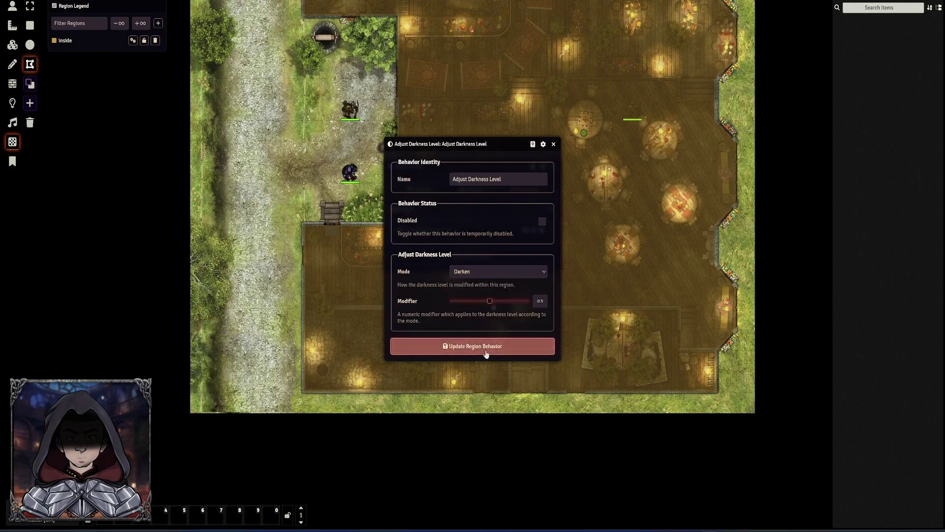
left_click(486, 347)
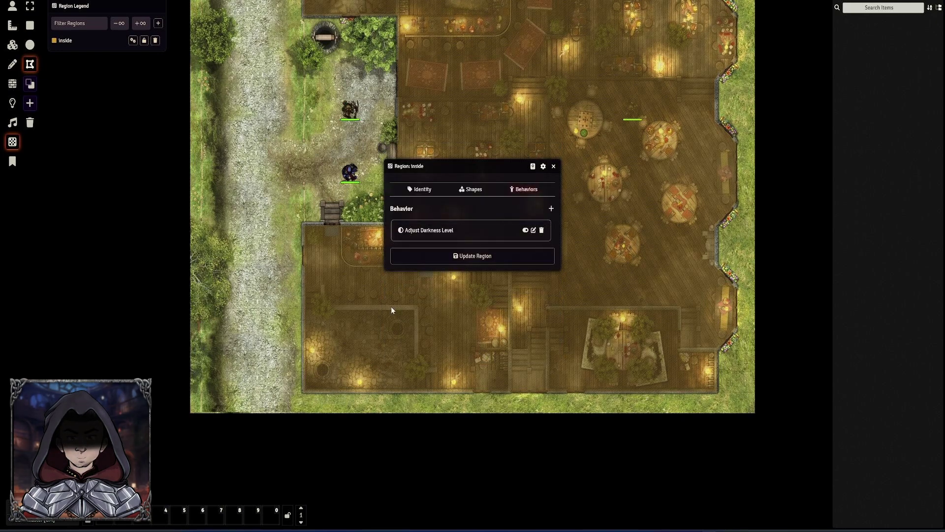
key("Escape")
left_click(13, 5)
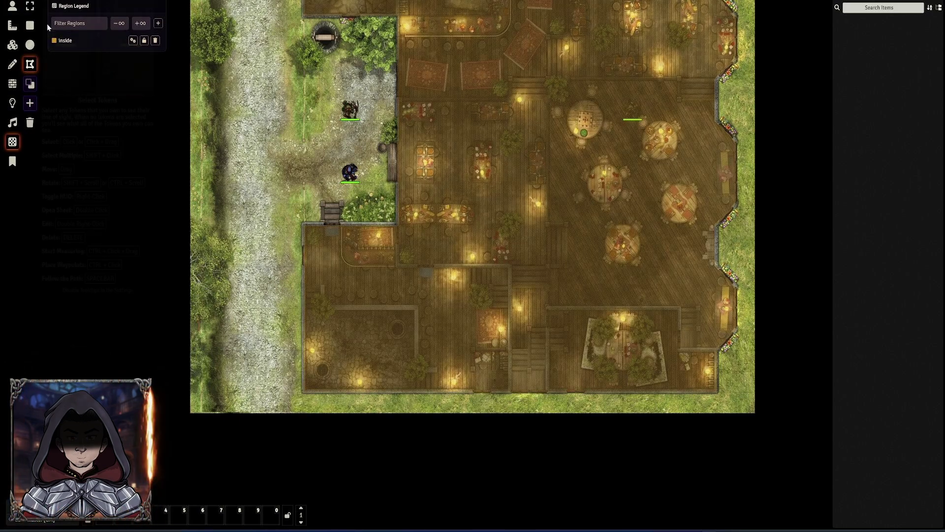
Step: Drag a party token across the map to check its vision and move the region legend aside
left_click(352, 175)
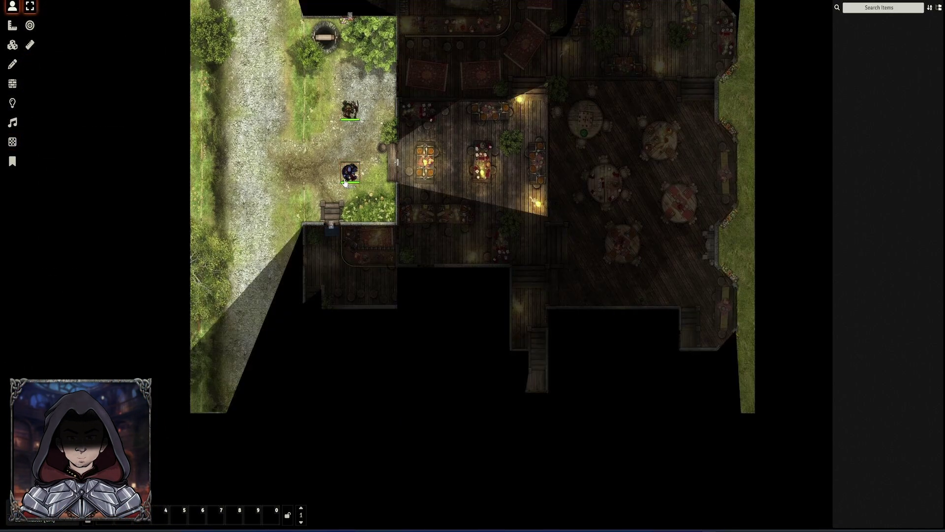
left_click_drag(346, 182, 368, 181)
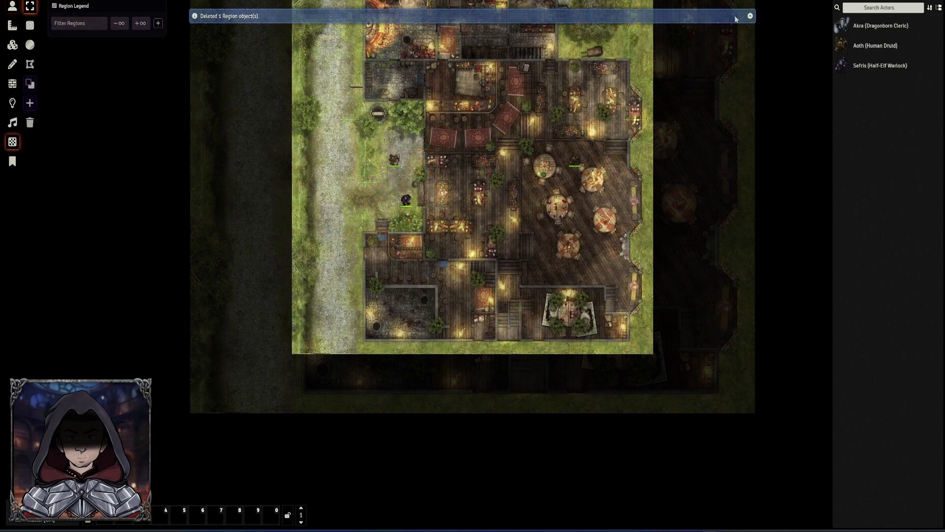
scroll(592, 78, "down", 3)
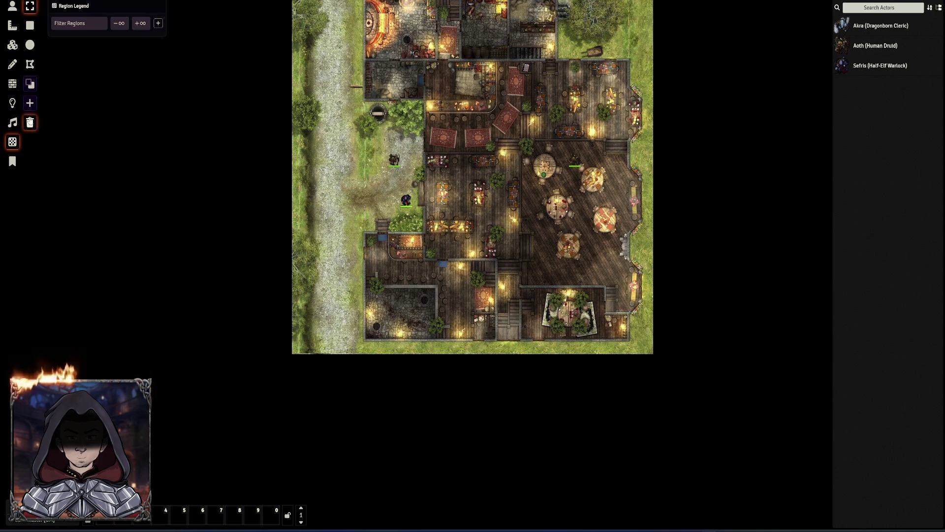
left_click(164, 2)
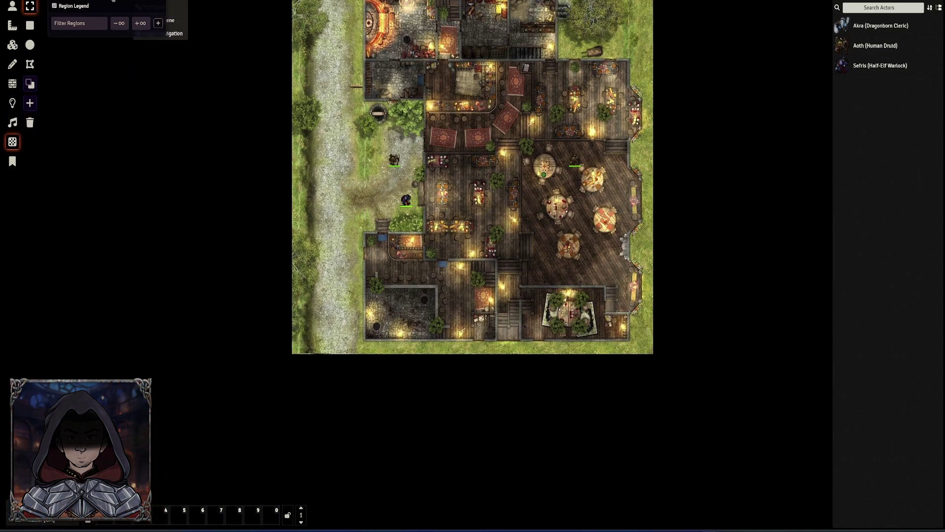
Step: Set the tavern scene's Ambience weather effect to Blizzard and save the scene configuration
left_click(152, 32)
right_click(147, 4)
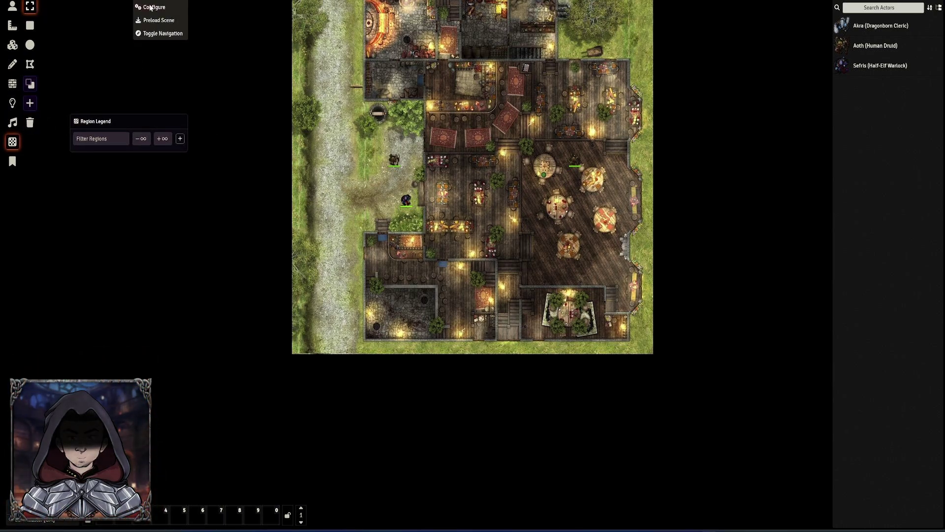
left_click(151, 7)
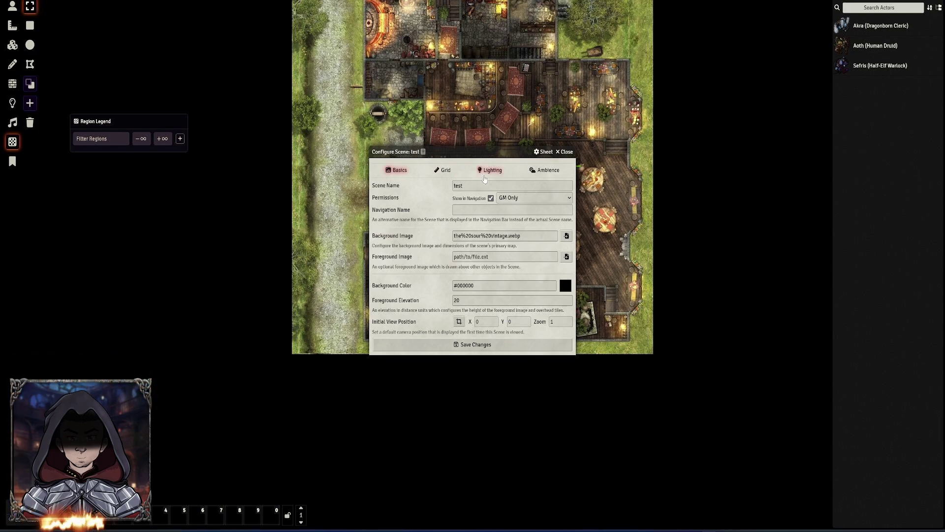
left_click(545, 170)
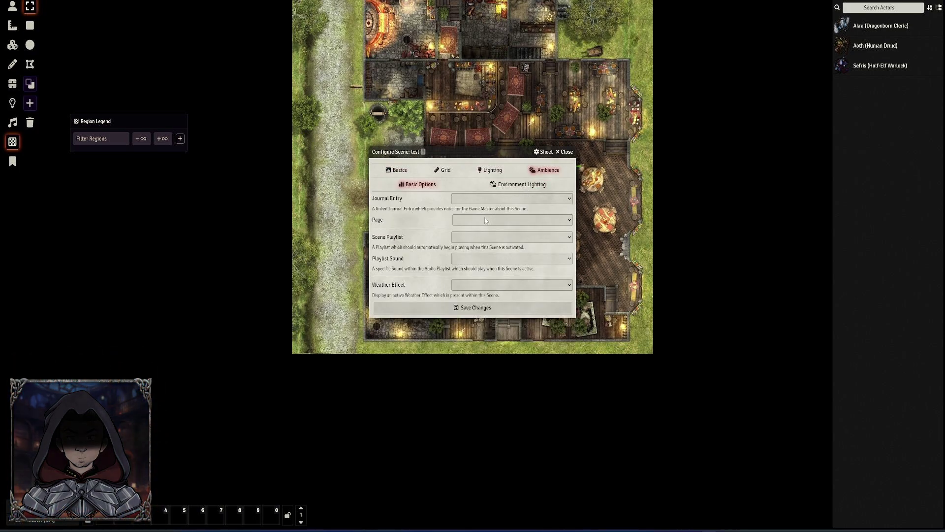
left_click(474, 285)
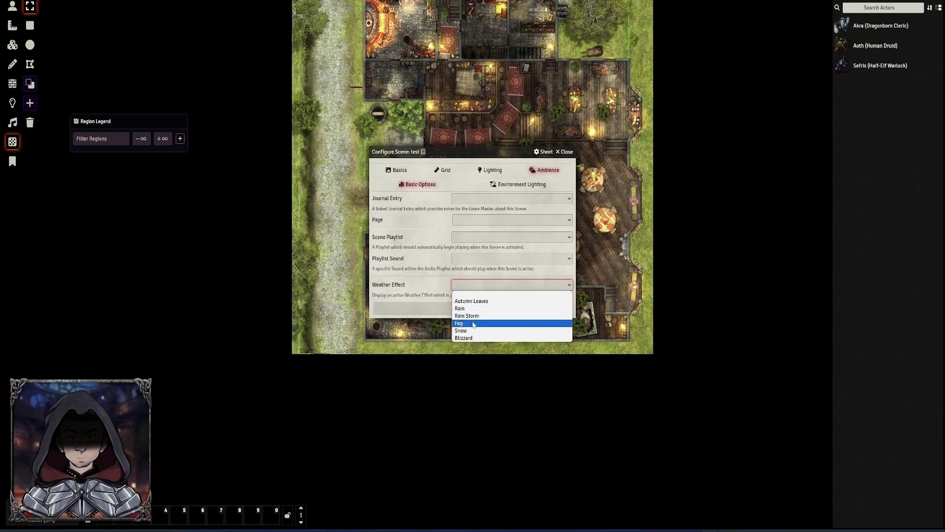
left_click(463, 338)
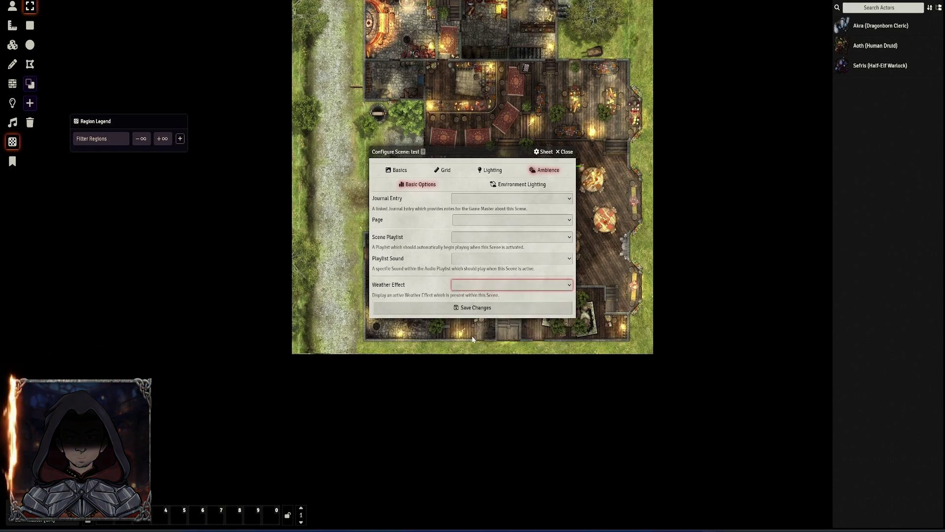
left_click(473, 309)
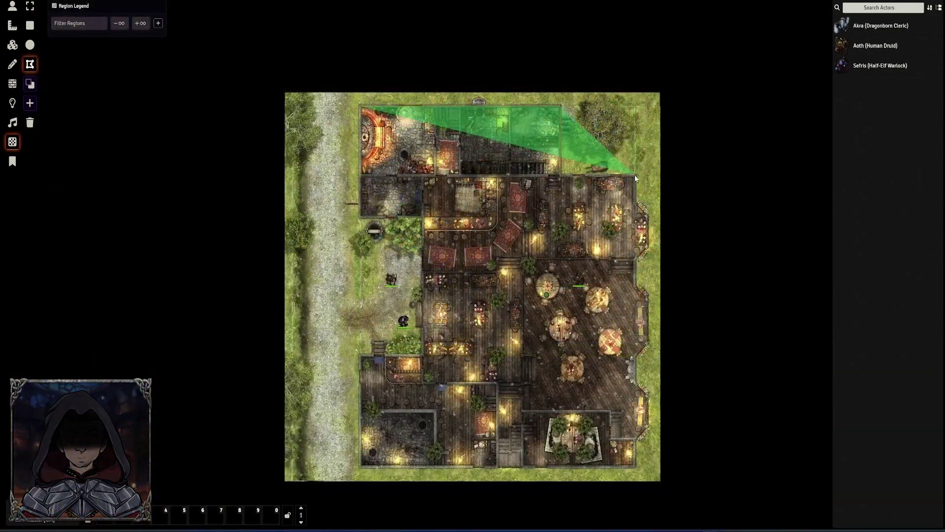
Step: Trace the region outline along the tavern's top and right walls down to the bottom
left_click(635, 175)
left_click(636, 201)
left_click(648, 219)
left_click(648, 251)
left_click(638, 285)
left_click(649, 344)
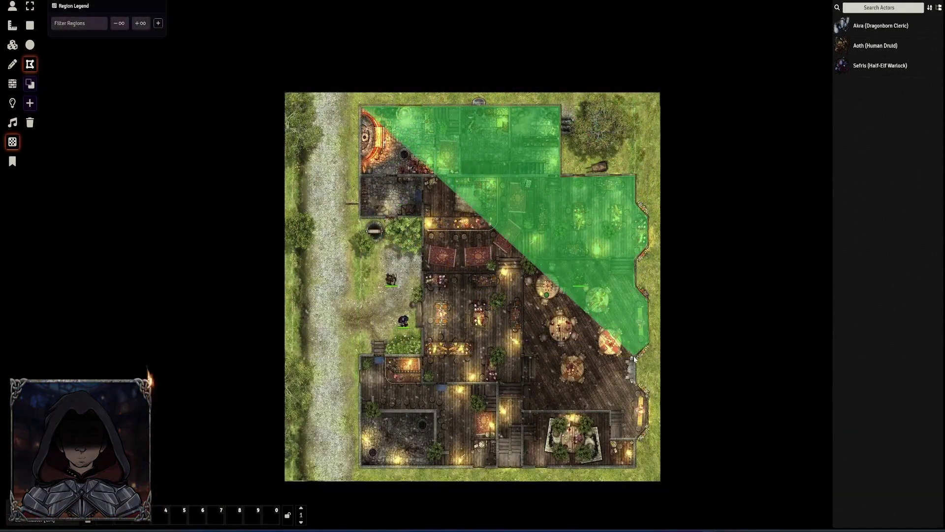
left_click(635, 360)
left_click(636, 465)
Step: Continue the outline across the bottom and around the left yard, closing the polygon
left_click(360, 467)
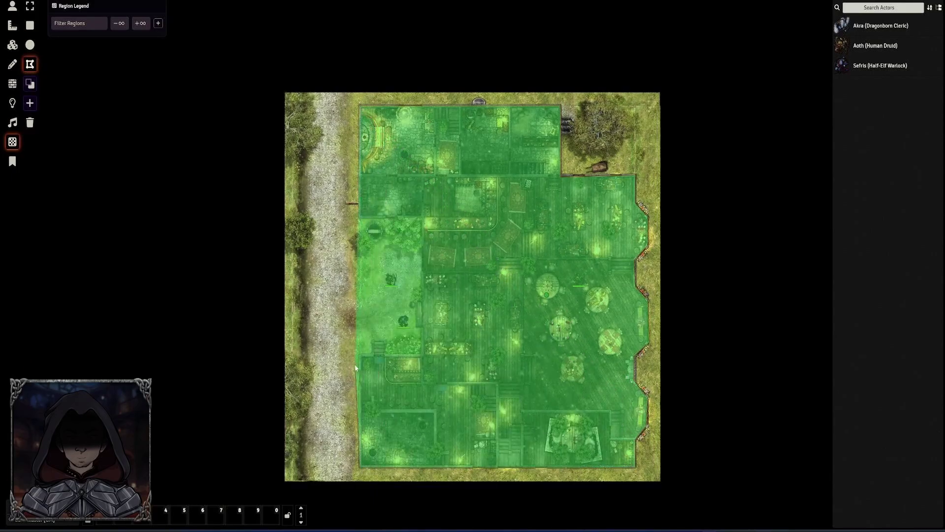
left_click(359, 355)
left_click(422, 355)
left_click(421, 217)
left_click(360, 217)
left_click(359, 105)
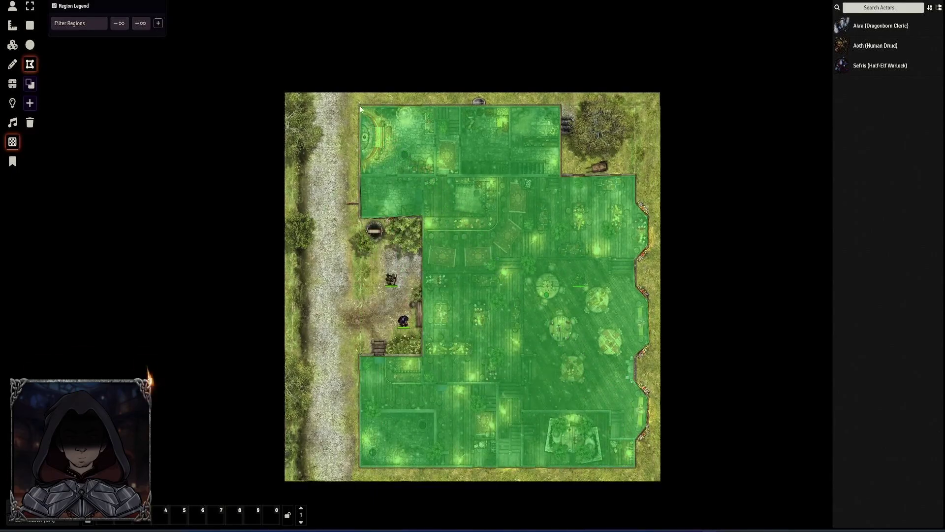
Step: Name the new region 'weatherblock', save it, and view its behaviors
type("weatherblock")
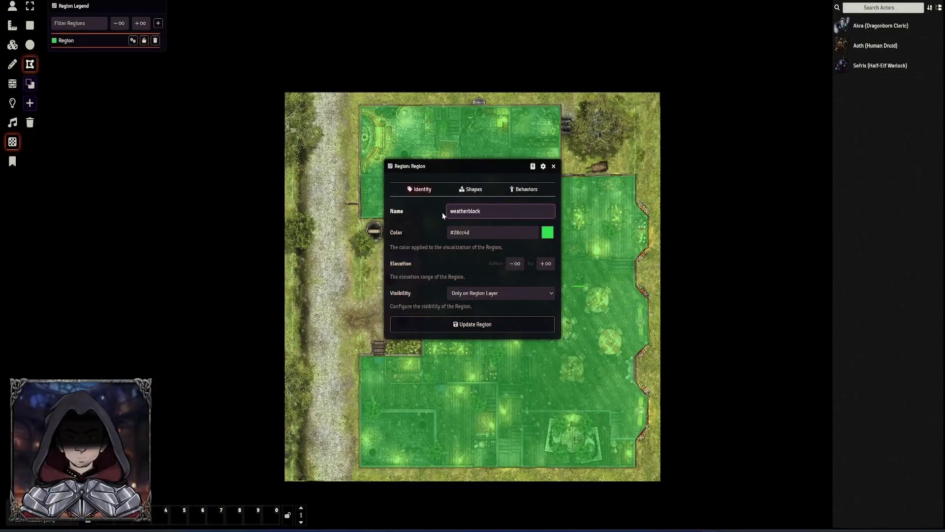
left_click(489, 329)
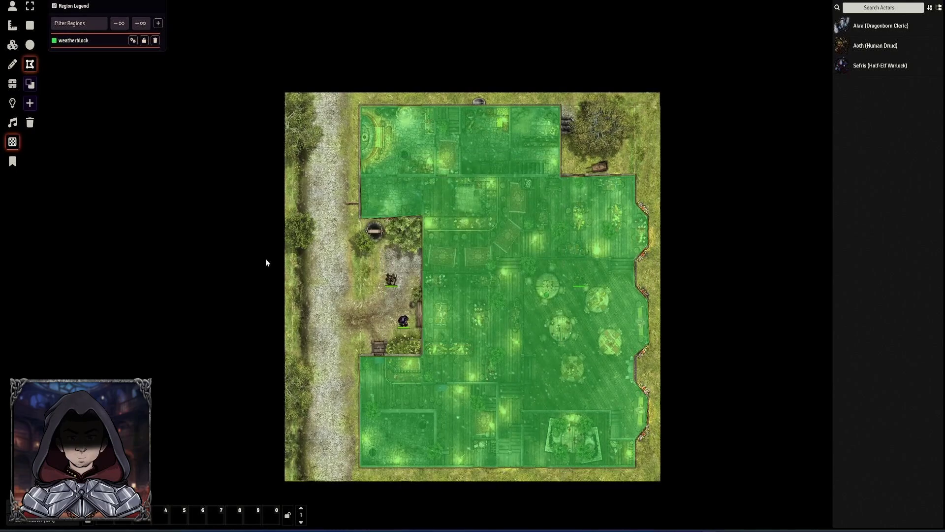
left_click(133, 41)
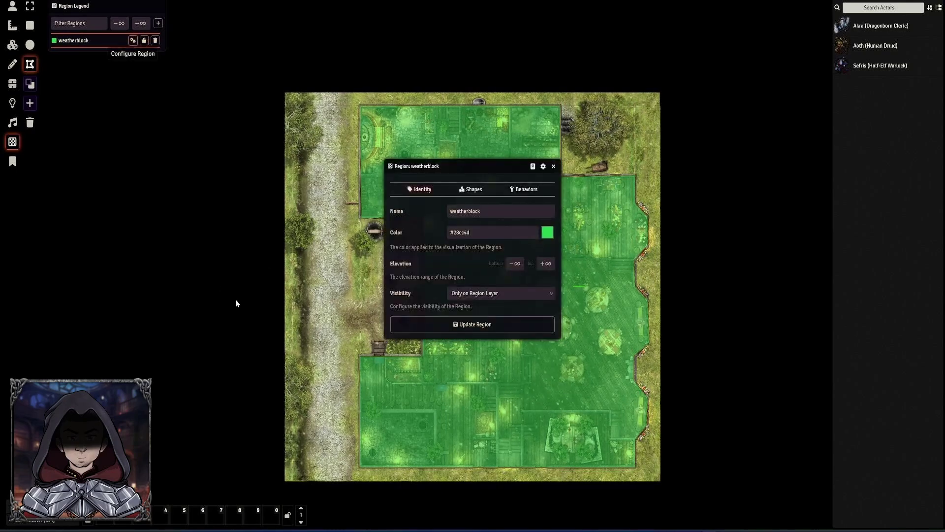
left_click(525, 189)
Step: Add and save a Suppress Weather behavior on weatherblock, then return to token controls
left_click(551, 208)
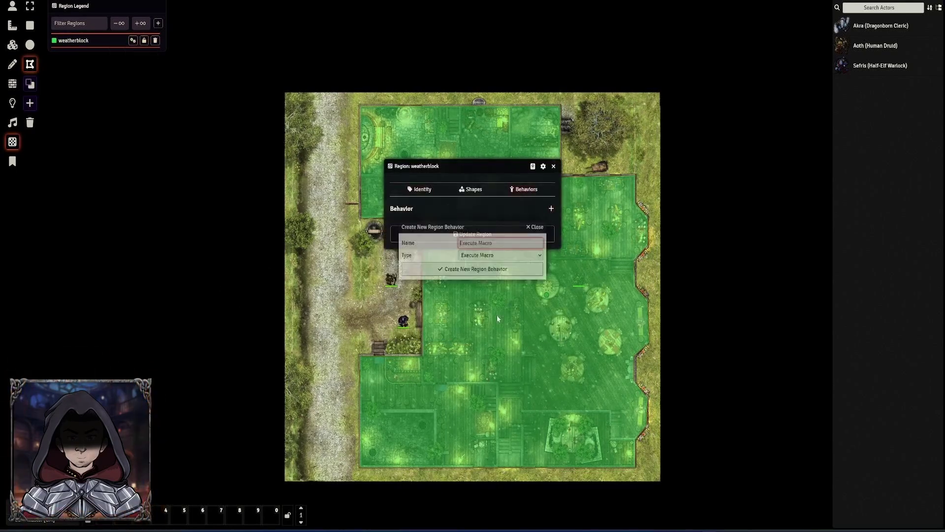
left_click(501, 255)
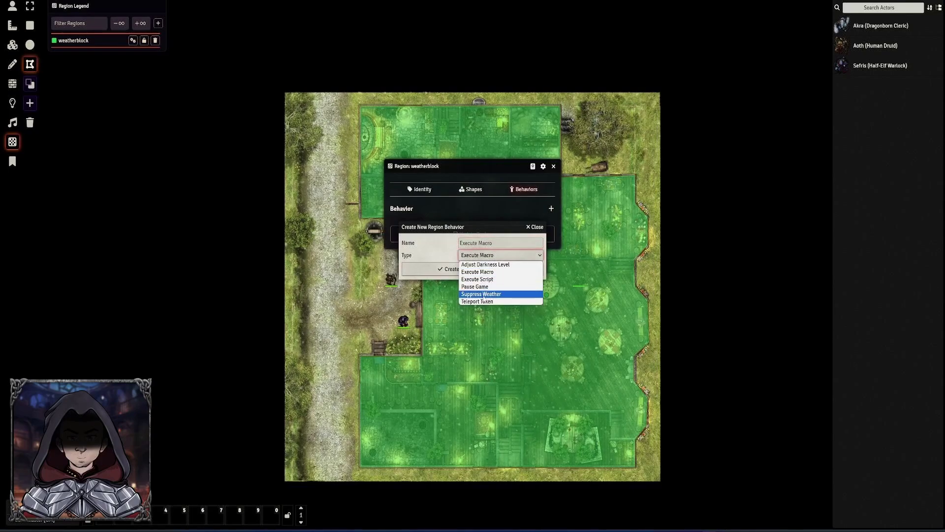
left_click(482, 294)
left_click(475, 270)
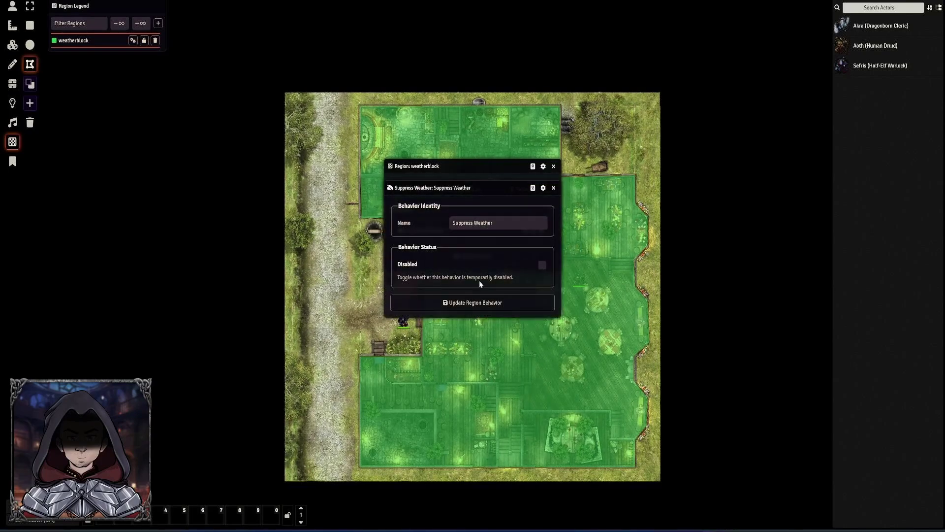
left_click(481, 303)
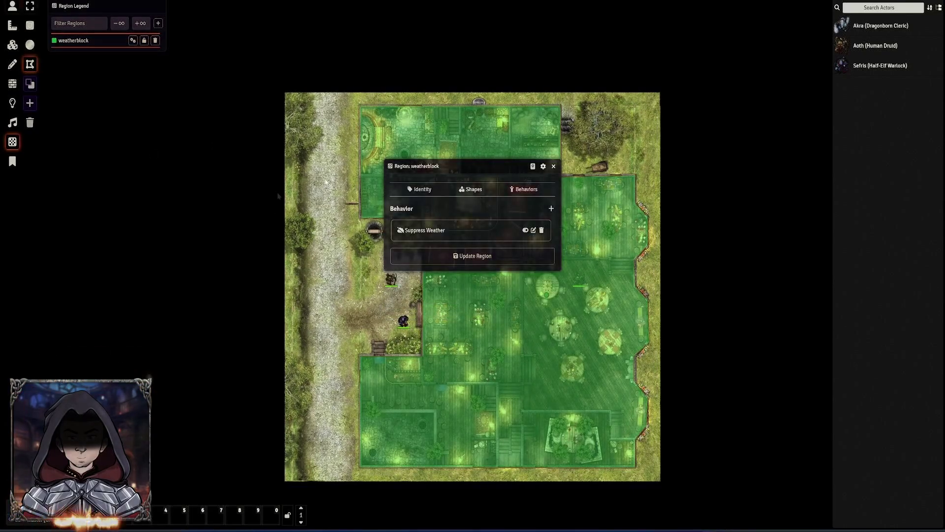
key("Escape")
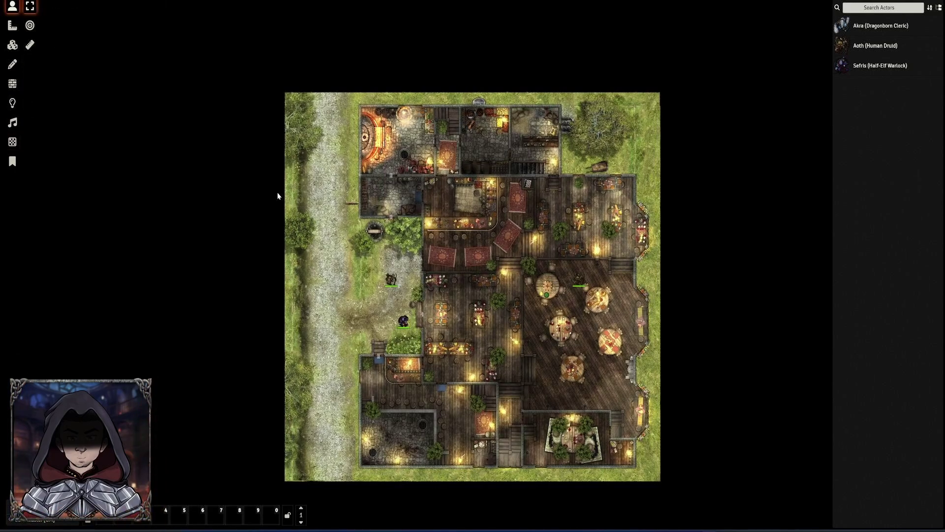